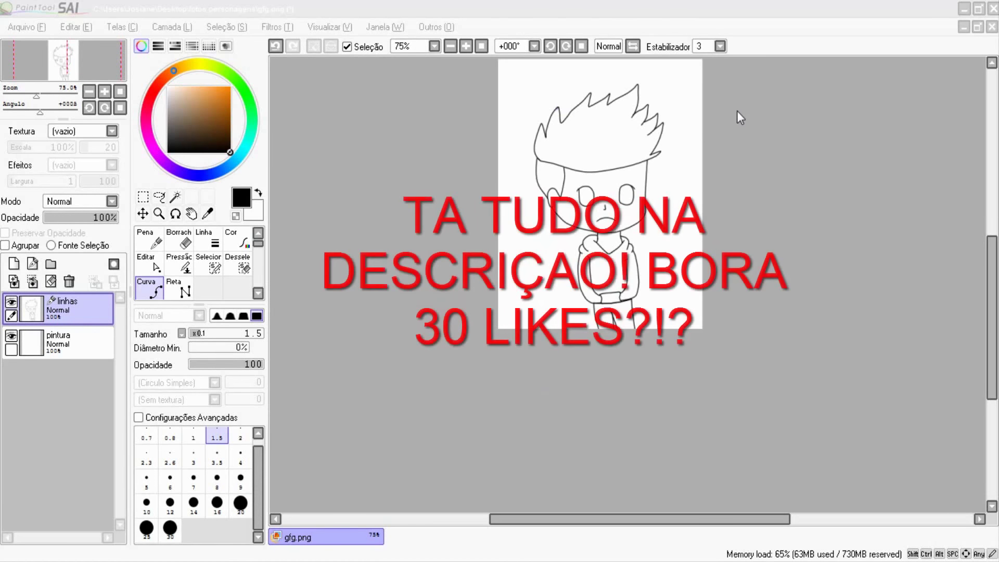
At 200% zoom, Magic Wand-select the face on linhas, then ready the pintura layer with the Caneta pen.
left_click(466, 46)
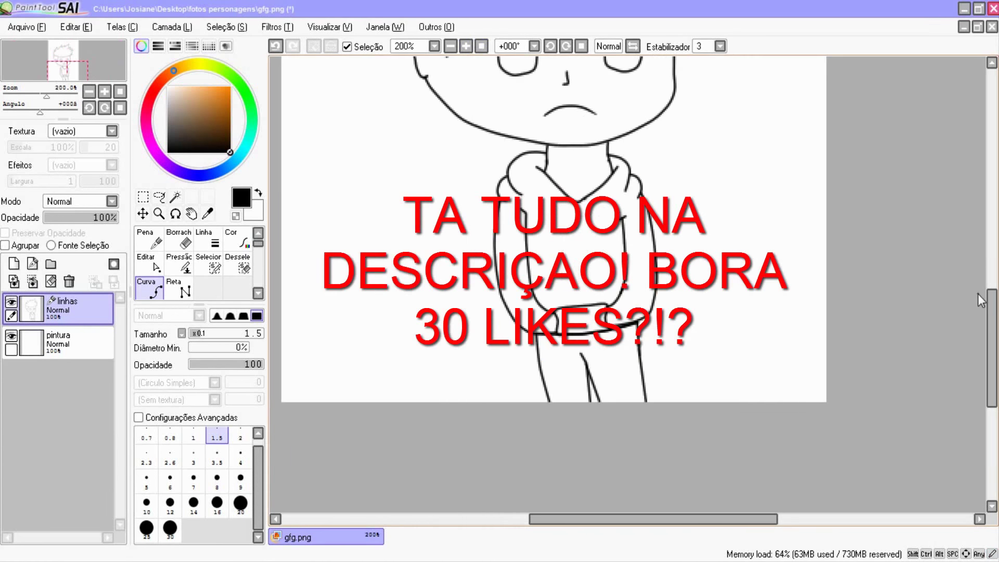
scroll(546, 260, "up", 3)
left_click(175, 196)
left_click(498, 319)
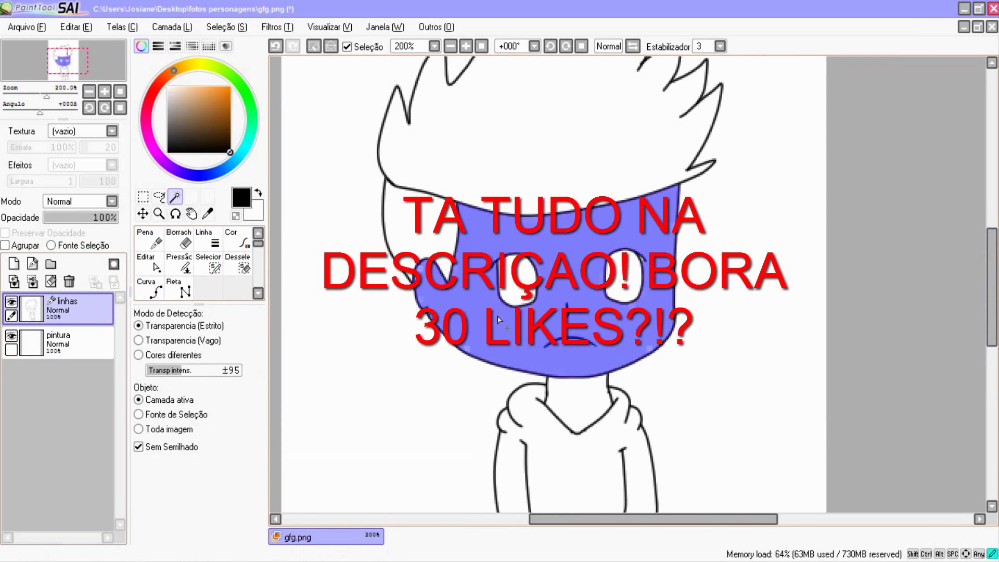
left_click(59, 340)
left_click(177, 239)
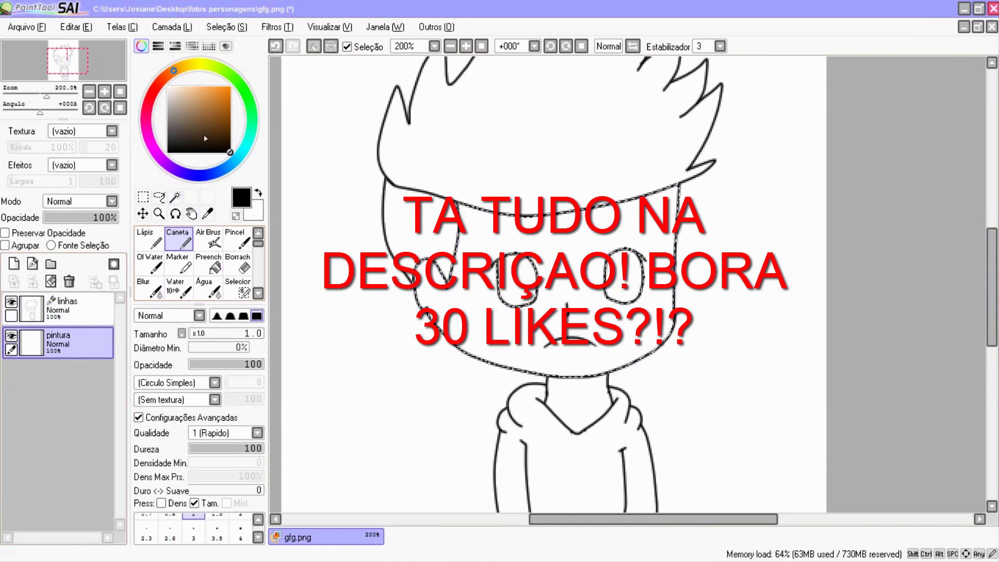
Fill the selected face light orange at brush size 100, then pick white and shrink the pen to 28.
left_click_drag(176, 74, 185, 75)
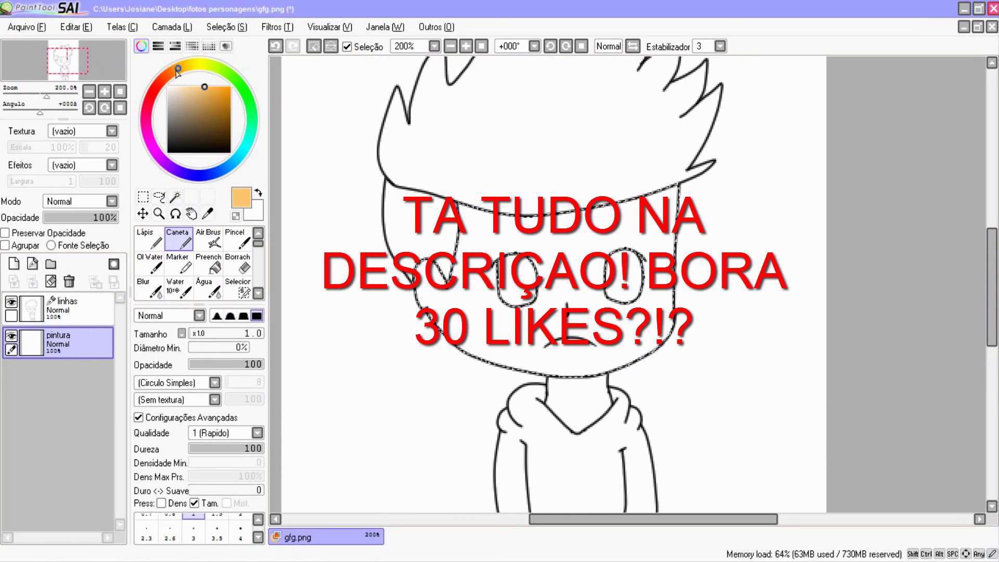
left_click_drag(193, 333, 237, 333)
mouse_move(599, 234)
left_mouse_down()
mouse_move(368, 361)
mouse_move(634, 276)
left_mouse_up()
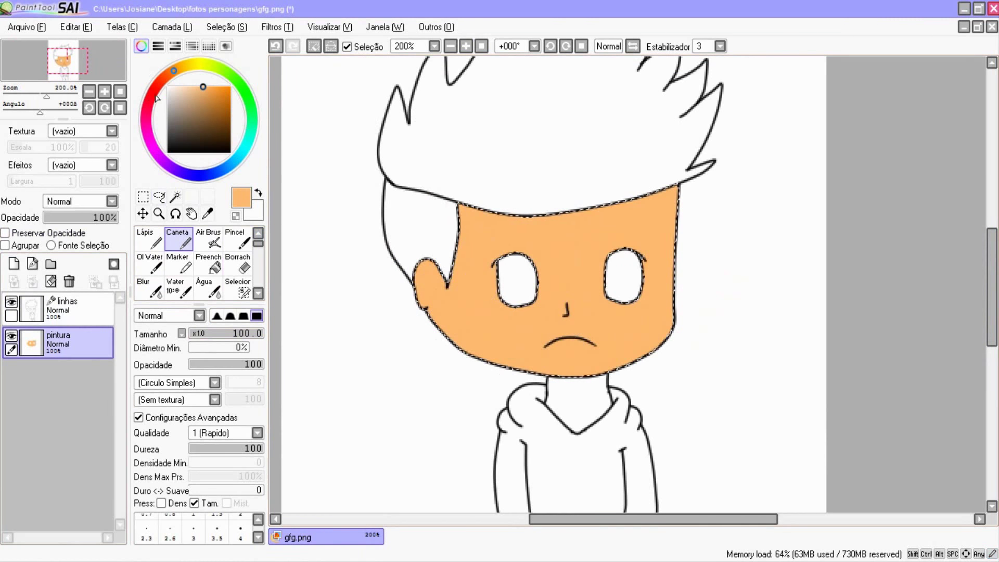
left_click(199, 86)
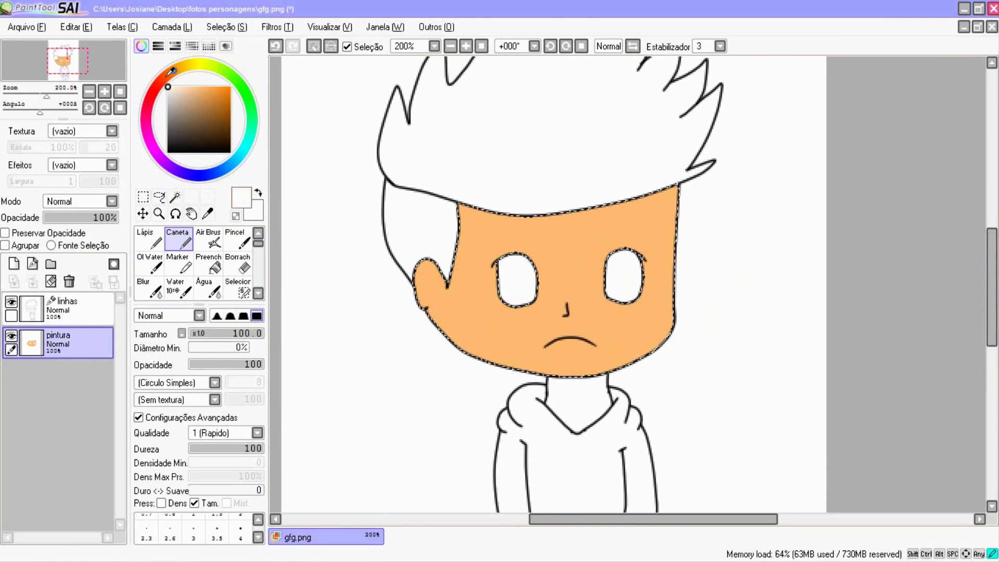
left_click(210, 333)
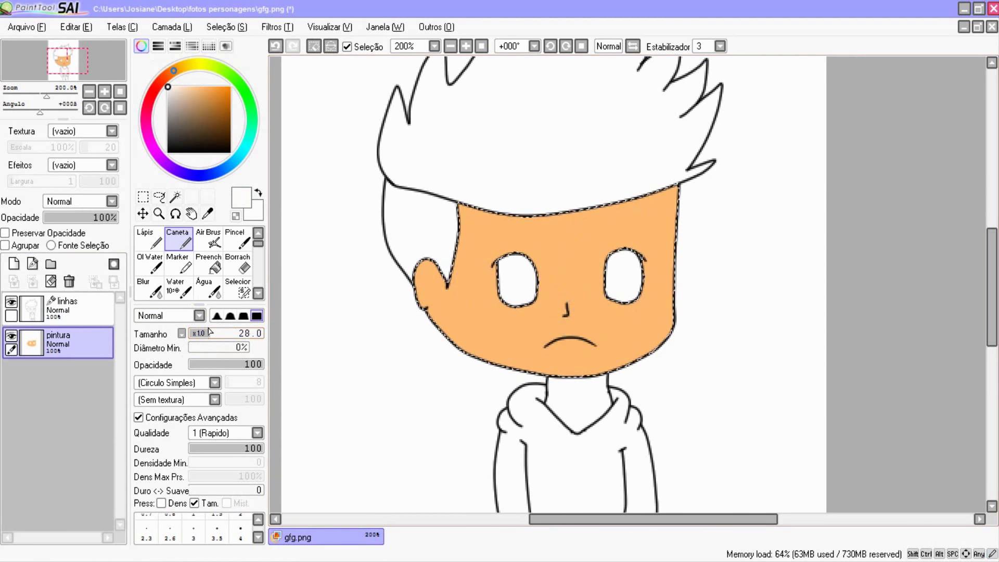
Paint a white nose highlight at size 13, then pick salmon pink and zoom to 800%.
left_click(203, 333)
mouse_move(565, 253)
left_mouse_down()
mouse_move(565, 323)
mouse_move(602, 316)
left_mouse_up()
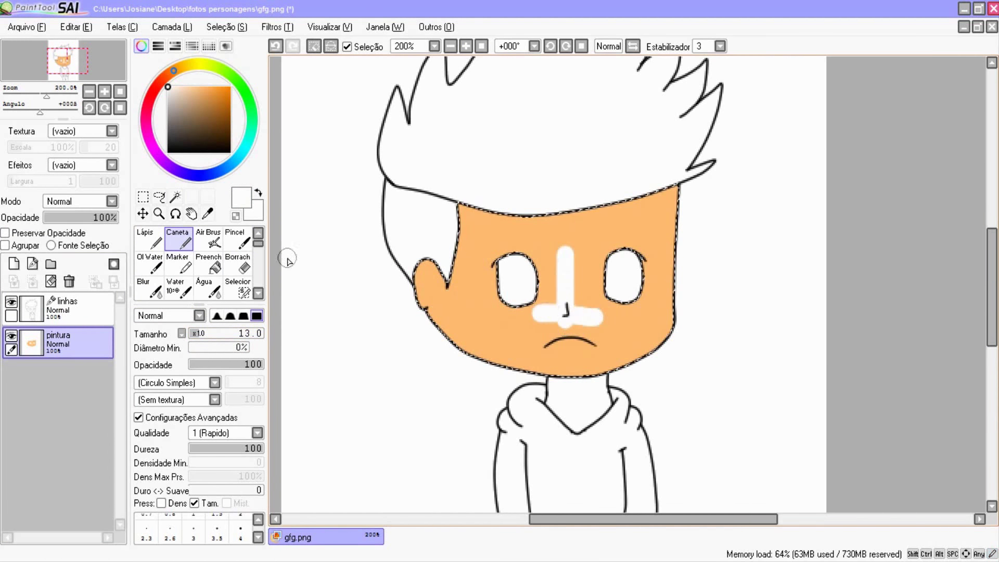
left_click_drag(165, 79, 160, 83)
left_click(228, 95)
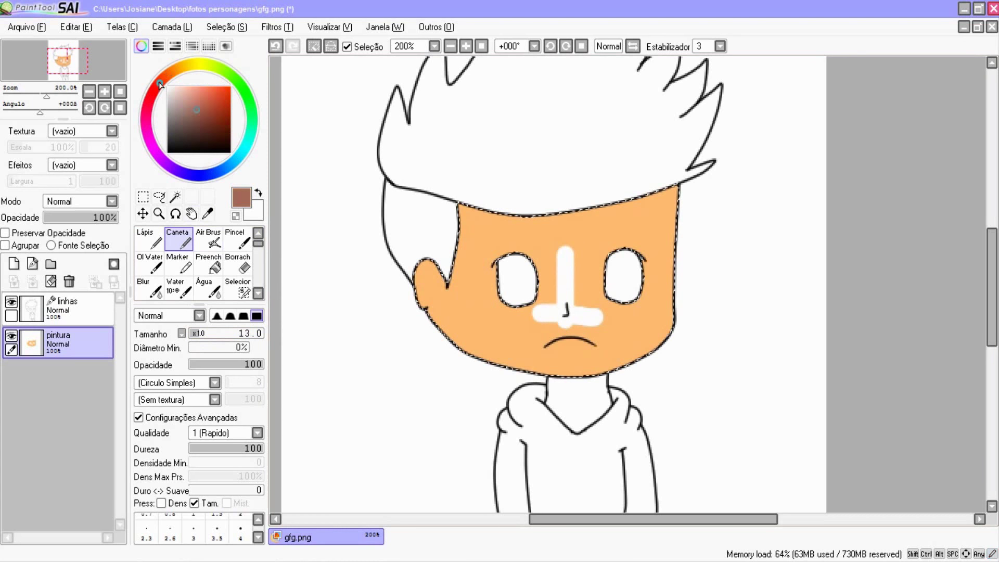
left_click(192, 103)
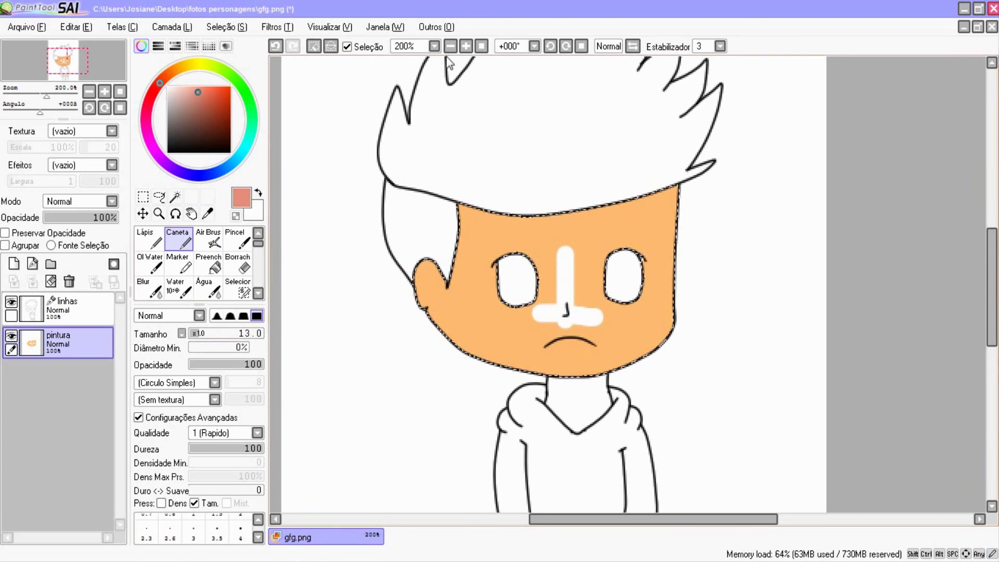
left_click(466, 46)
Shade the right eye's edges salmon pink with the pen at size 6.
key("bracketleft")
key("bracketleft")
key("bracketleft")
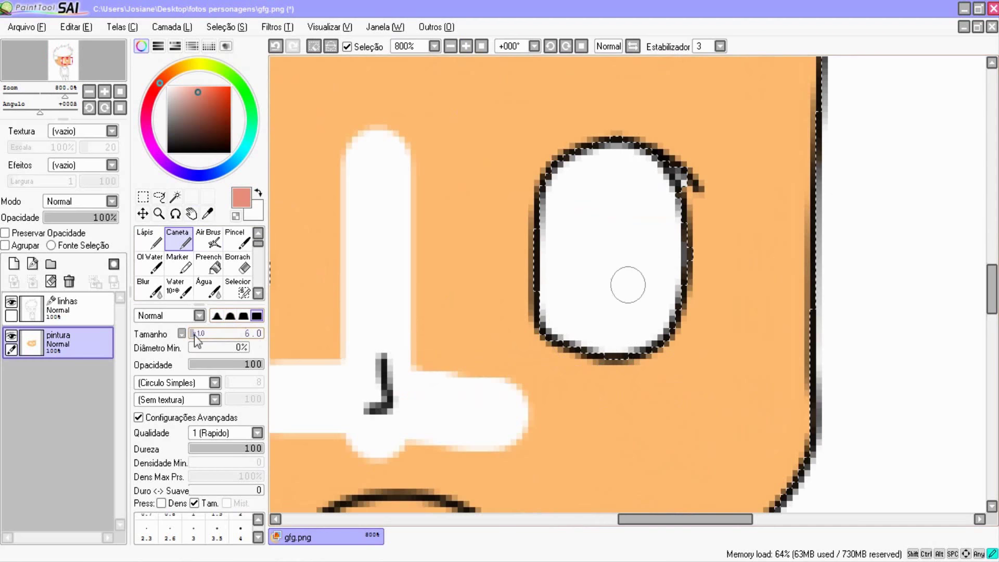
left_click_drag(658, 353, 699, 199)
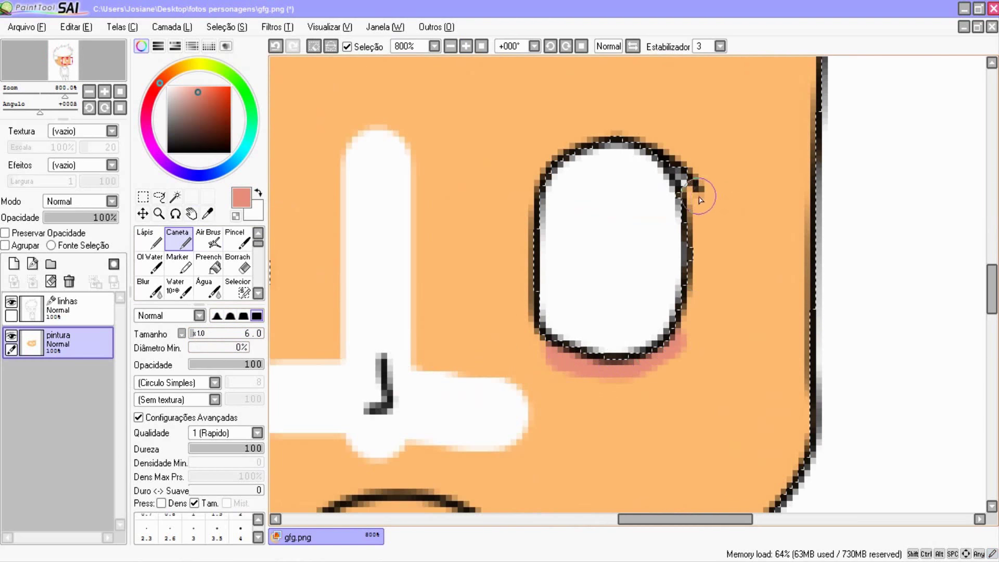
mouse_move(536, 353)
left_mouse_down()
mouse_move(587, 359)
mouse_move(530, 292)
mouse_move(543, 177)
left_mouse_up()
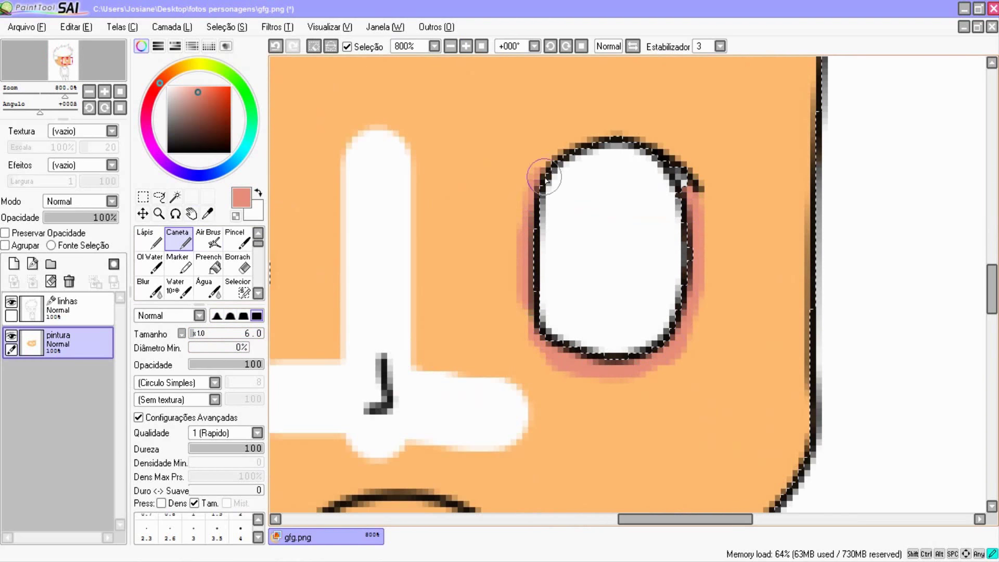
At 400% zoom, shade the face's top edge and the ear's inner edge pink.
left_click(450, 47)
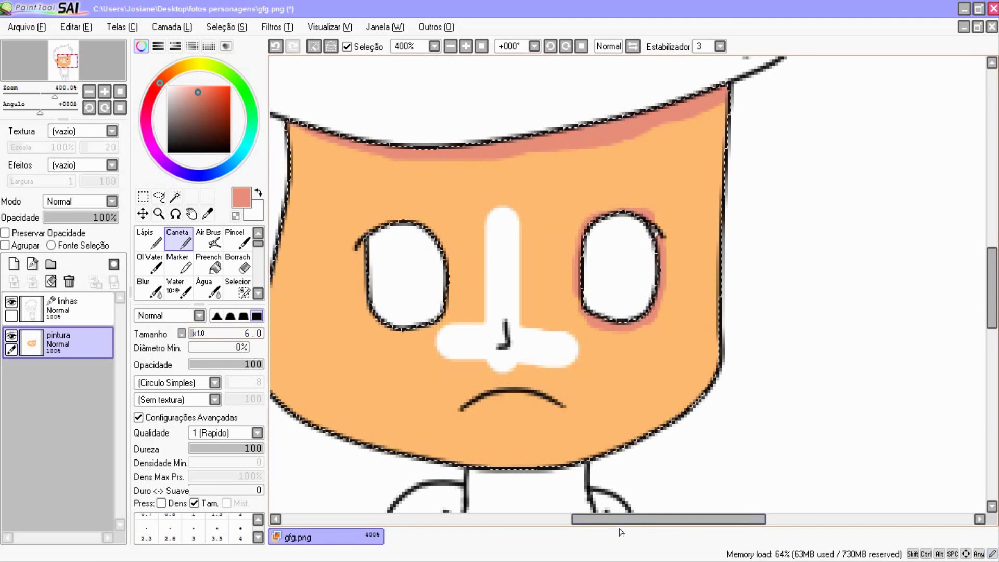
scroll(523, 442, "left", 3)
left_click_drag(424, 150, 429, 132)
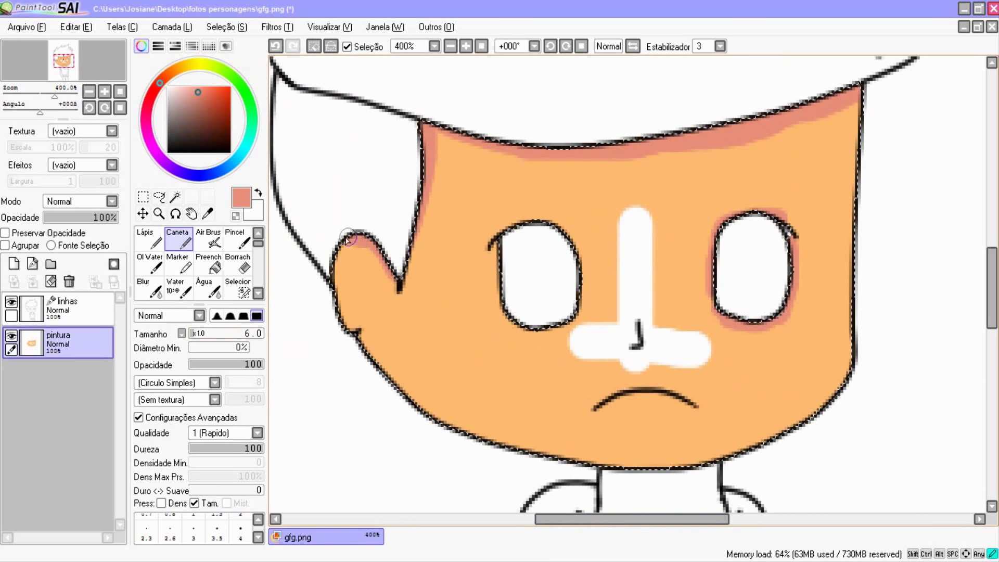
left_click_drag(347, 237, 396, 276)
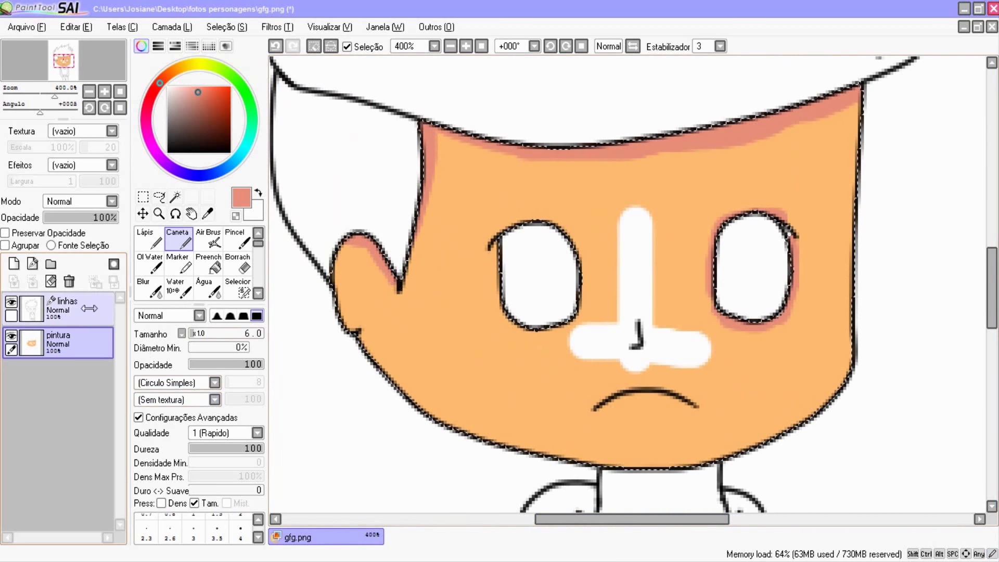
Blur the ear's pink shading, then paint orange over the white nose highlight with a larger pen.
left_click(146, 292)
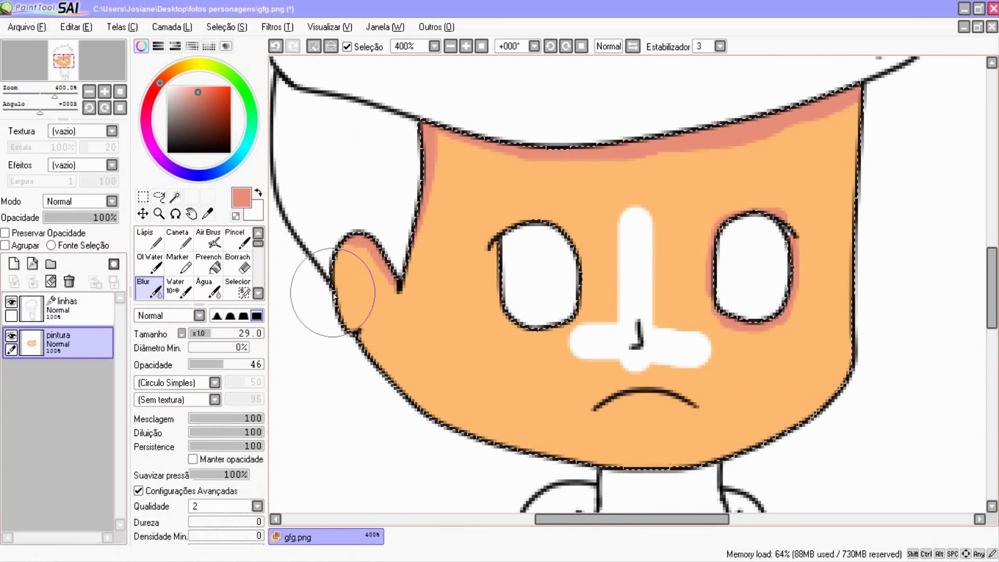
mouse_move(333, 295)
left_mouse_down()
mouse_move(452, 159)
mouse_move(702, 161)
mouse_move(816, 179)
mouse_move(812, 272)
mouse_move(629, 374)
mouse_move(603, 430)
left_mouse_up()
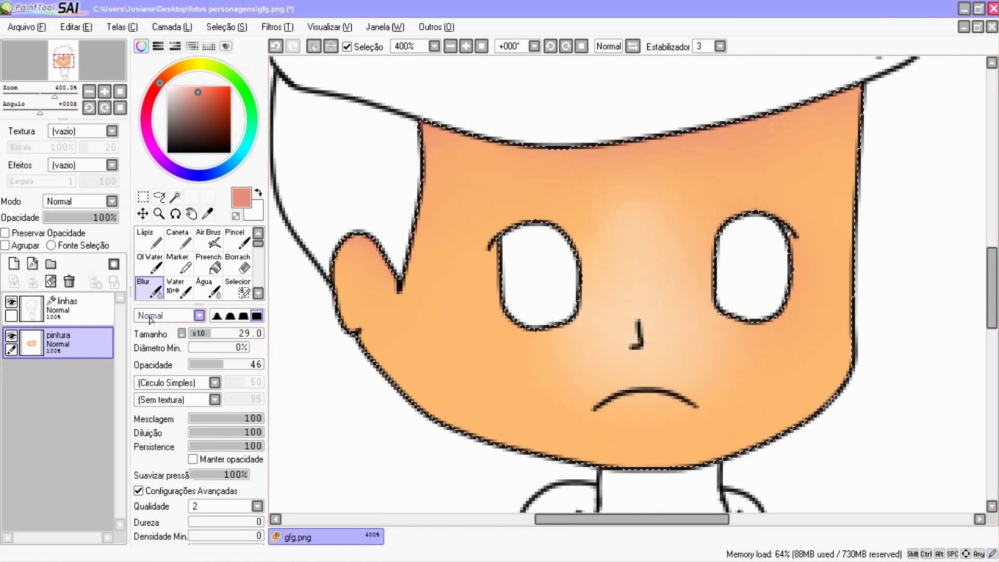
left_click(177, 238)
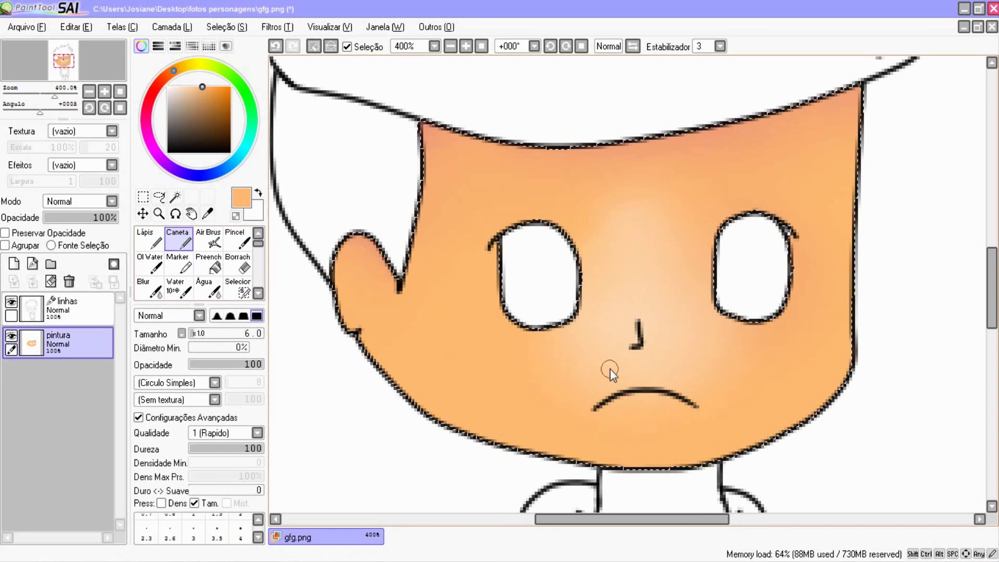
left_click(216, 338)
mouse_move(584, 383)
left_mouse_down()
mouse_move(704, 357)
mouse_move(683, 236)
mouse_move(557, 330)
left_mouse_up()
Blend the skin shading across the face, deselect with Ctrl+D, and zoom out to 150%.
left_click(149, 287)
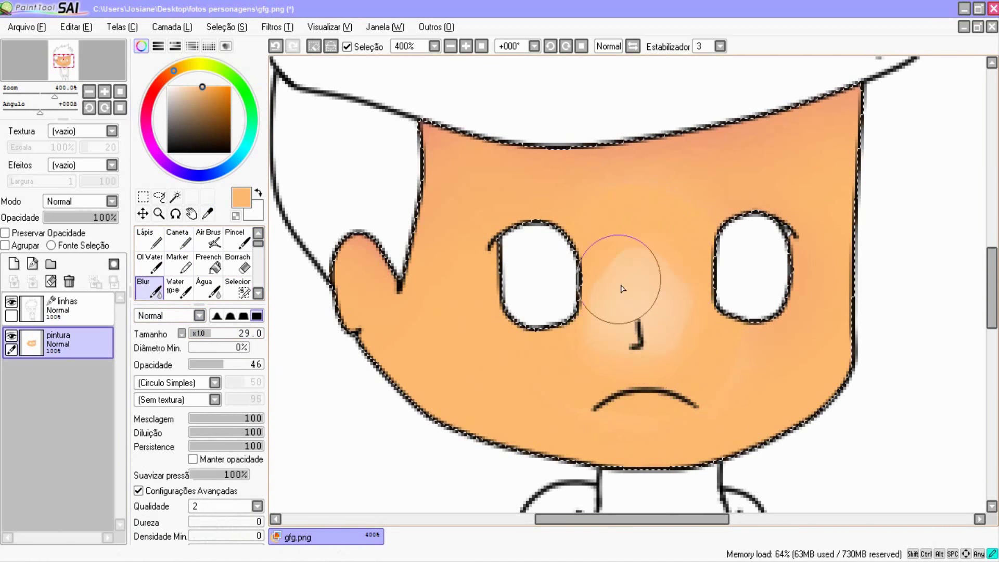
mouse_move(667, 406)
left_mouse_down()
mouse_move(568, 290)
mouse_move(853, 260)
mouse_move(429, 184)
left_mouse_up()
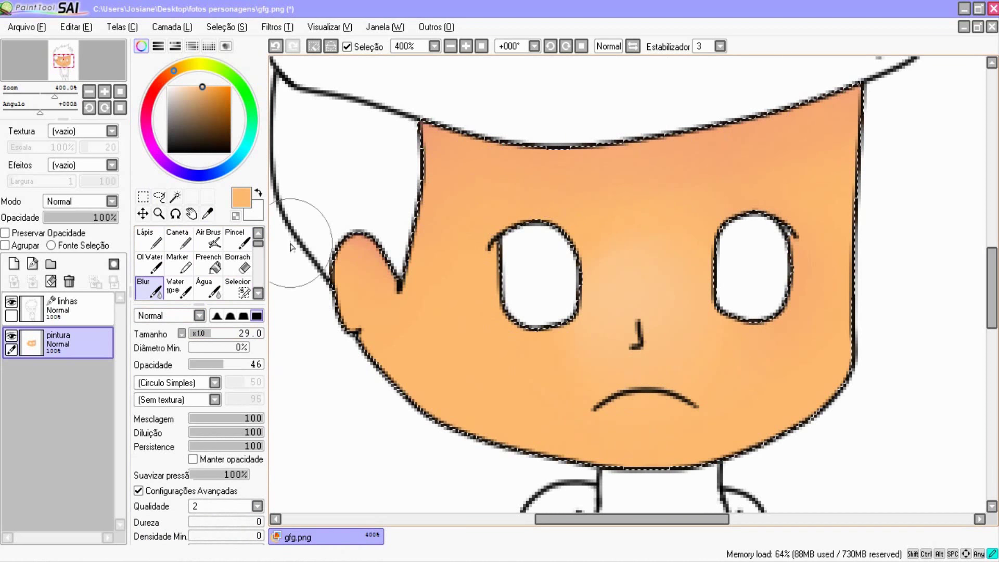
key("ctrl+d")
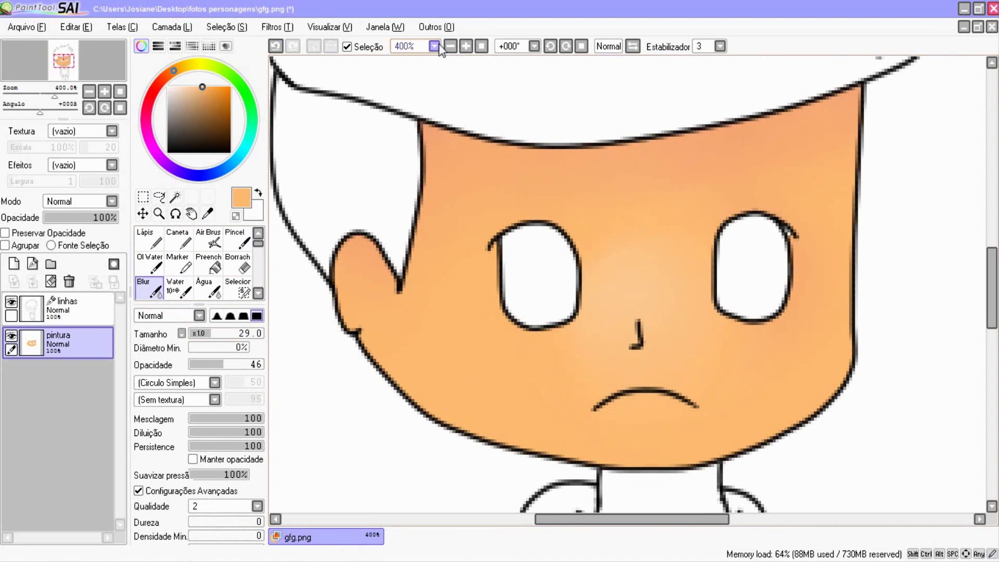
left_click(434, 46)
left_click(450, 46)
left_click(450, 46)
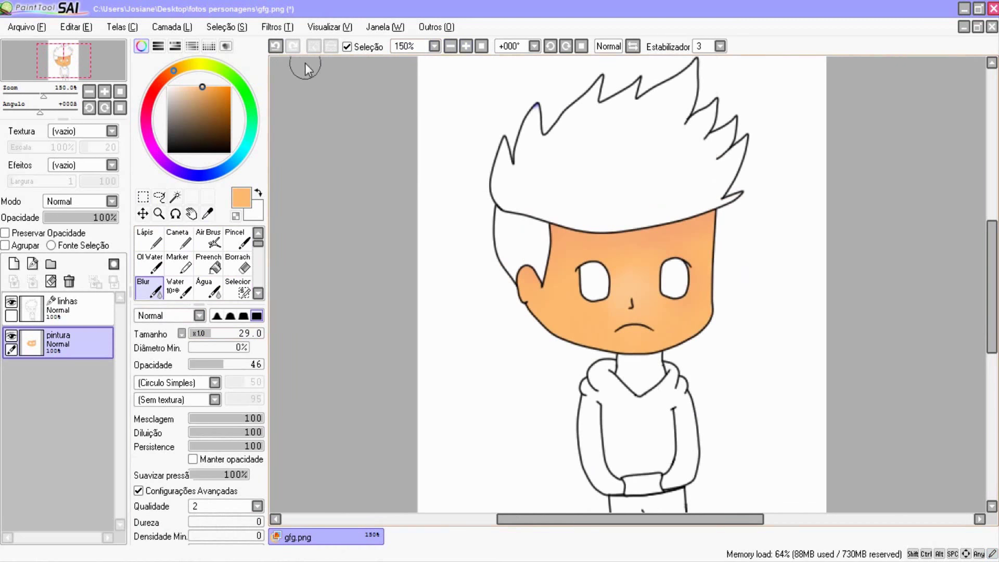
Clear the face selection and Magic Wand-select the neck area on the linhas layer.
key("ctrl+z")
key("ctrl+y")
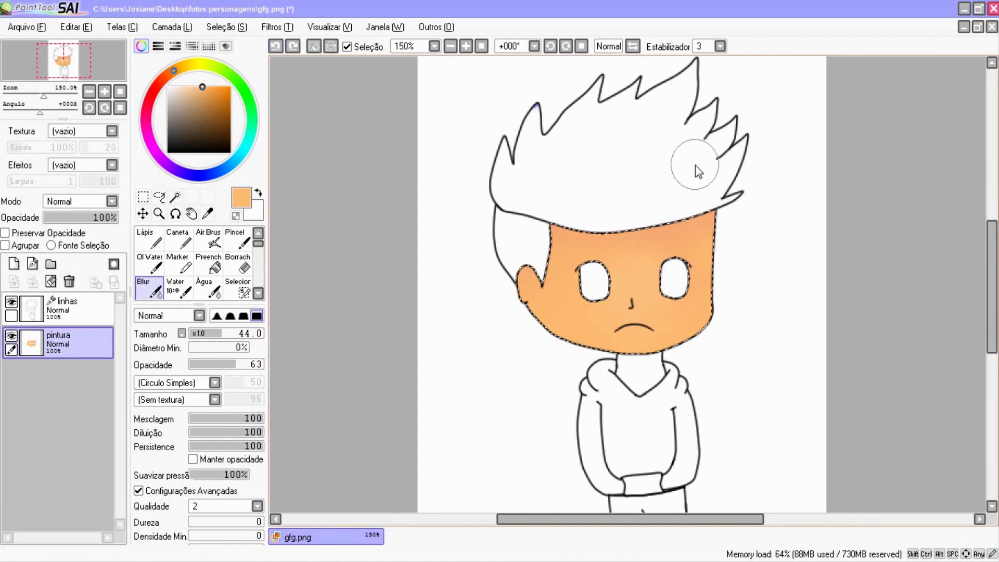
left_click(313, 47)
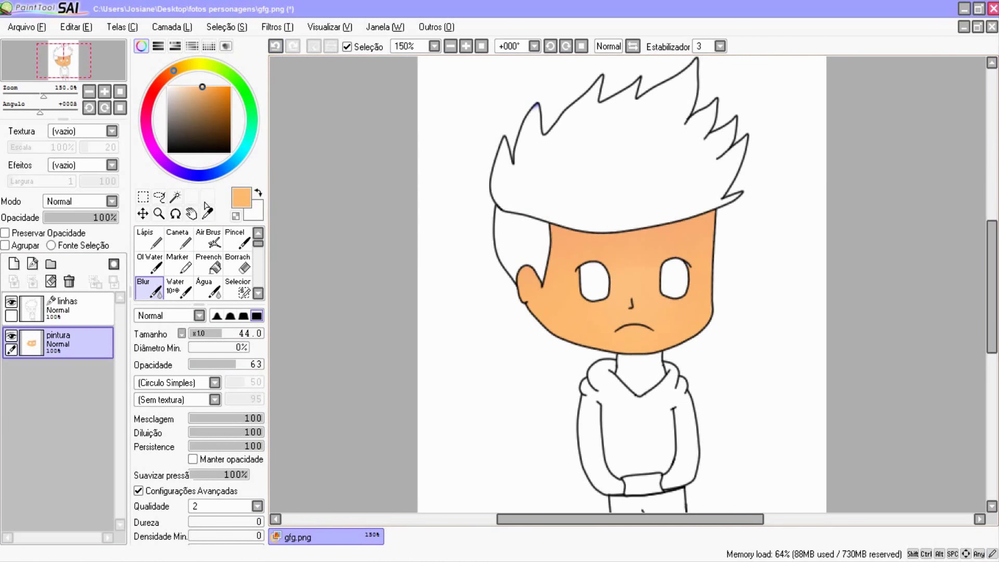
left_click(89, 310)
left_click(175, 197)
left_click(644, 393)
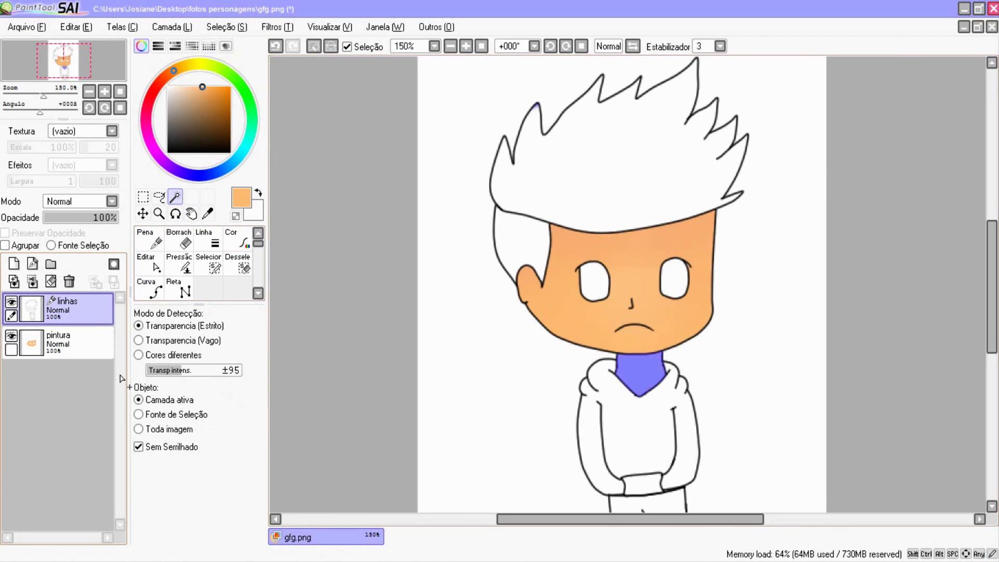
Paint the neck peach on the pintura layer and blend it with the Blur tool.
left_click(78, 344)
left_click(177, 240)
scroll(631, 364, "down", 3)
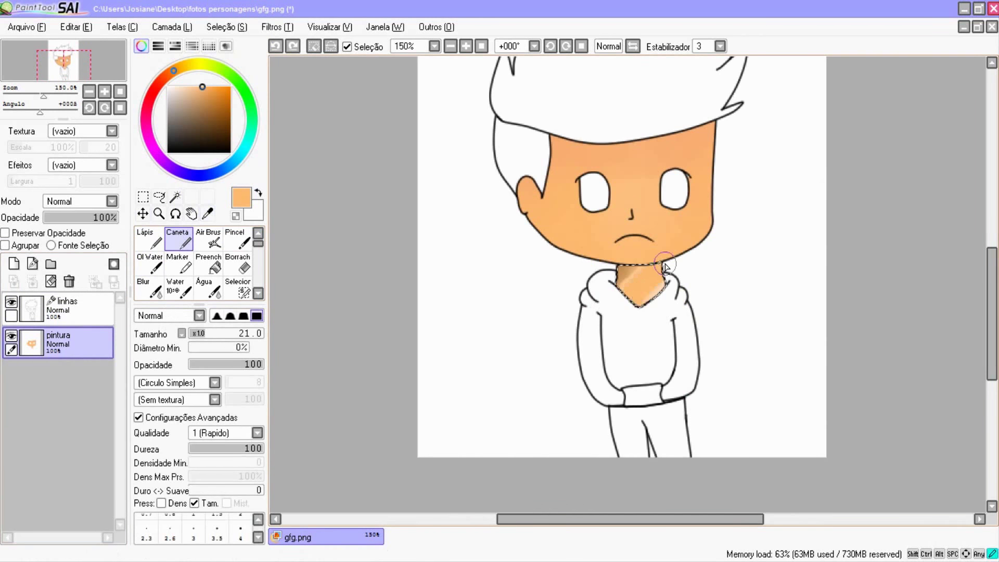
left_click(148, 288)
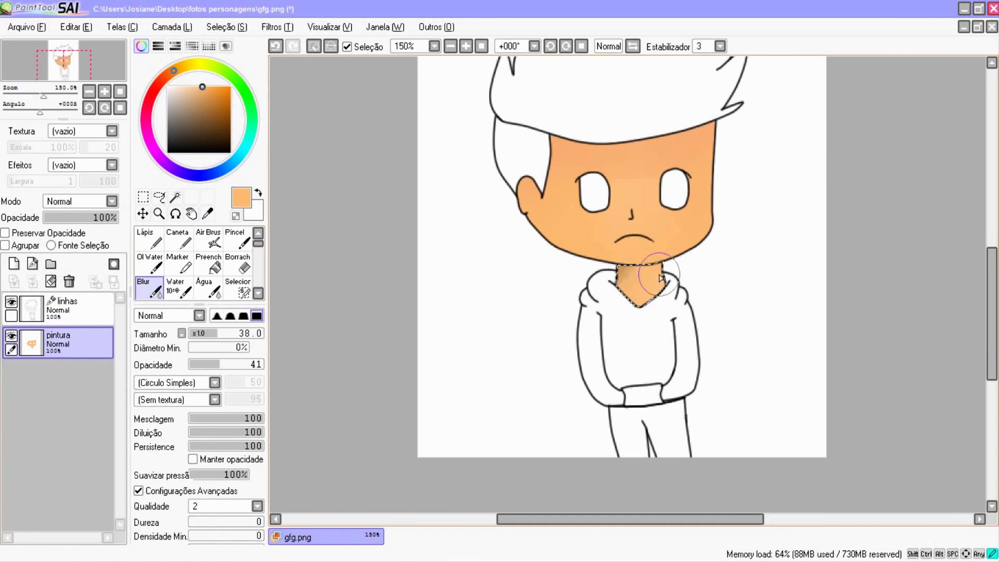
left_click(73, 310)
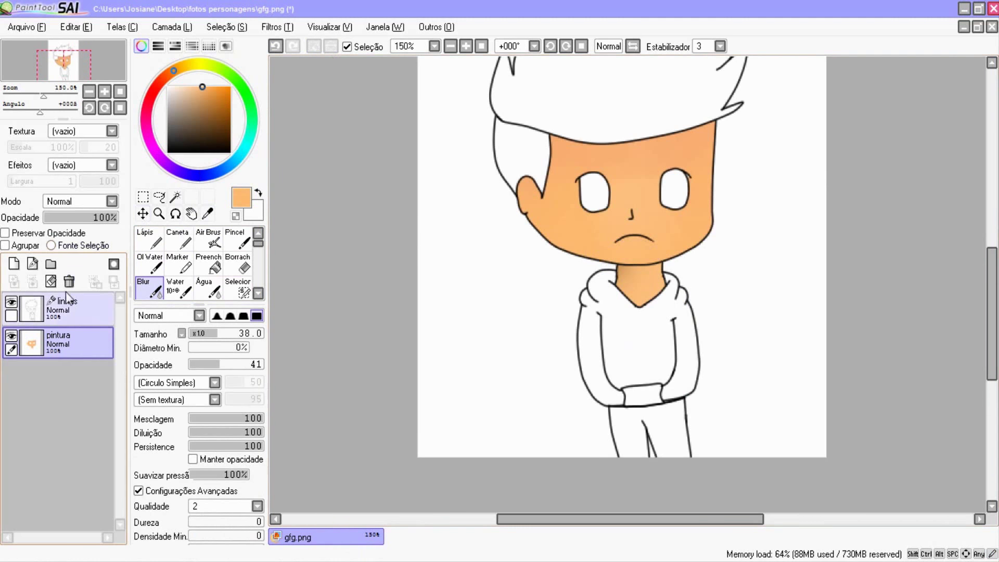
Magic Wand-select the hoodie and its pocket on linhas, then switch to pintura with the Caneta pen.
left_click(176, 198)
left_click(636, 357)
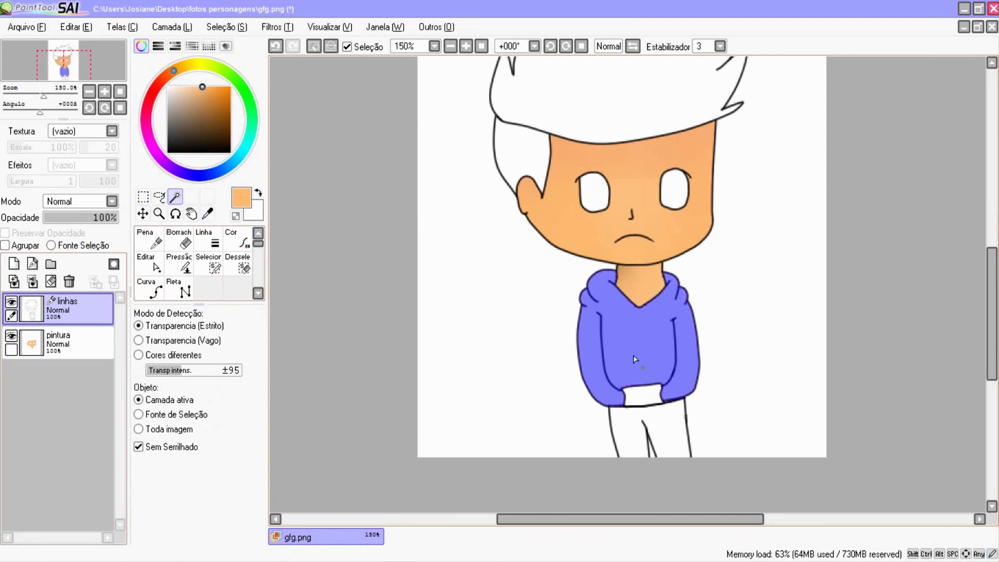
left_click(645, 403)
left_click(73, 341)
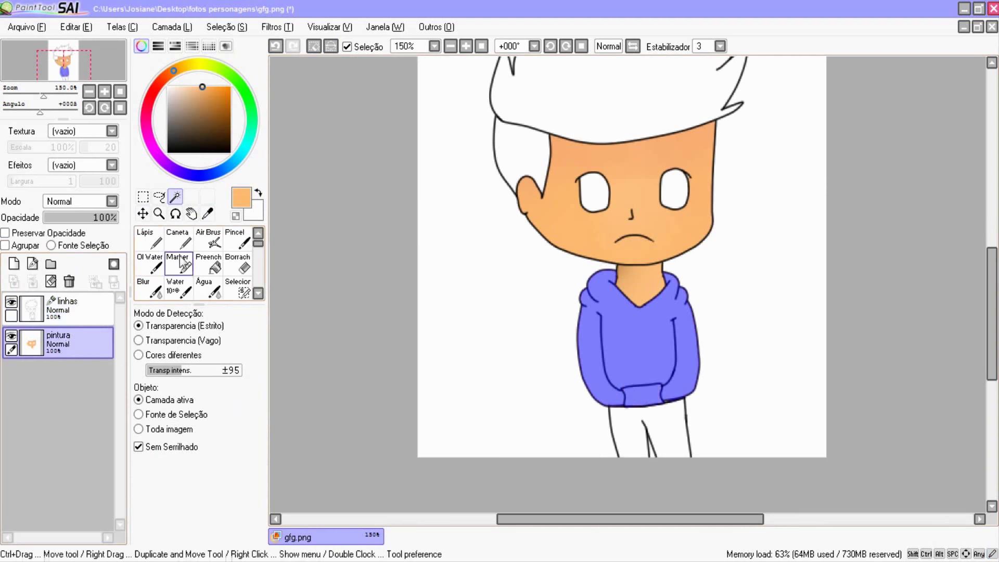
left_click(178, 239)
Fill the selected hoodie solid orange at brush size 100, then reduce the brush to 44.
left_click(193, 64)
left_click(229, 87)
left_click_drag(577, 387, 728, 290)
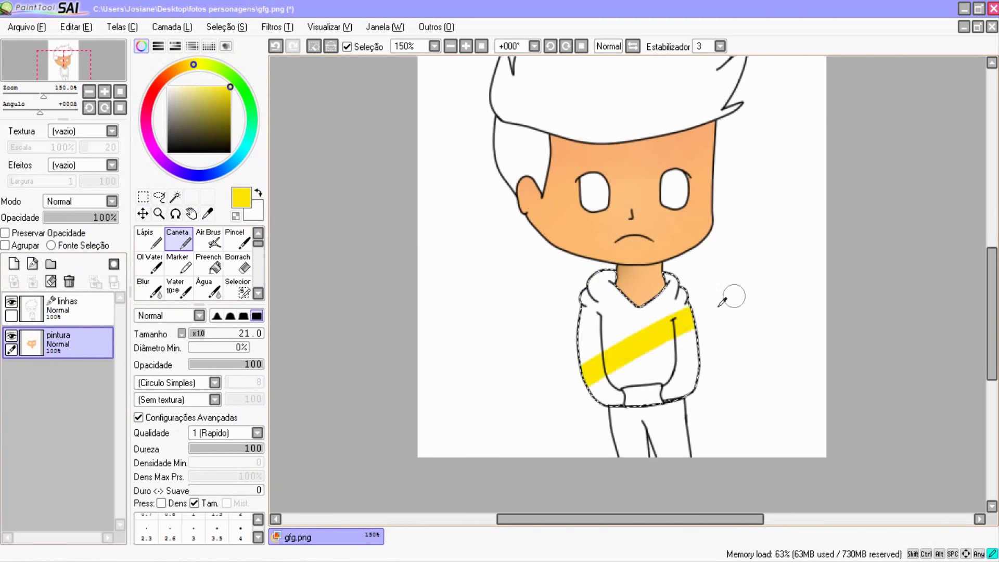
left_click(178, 68)
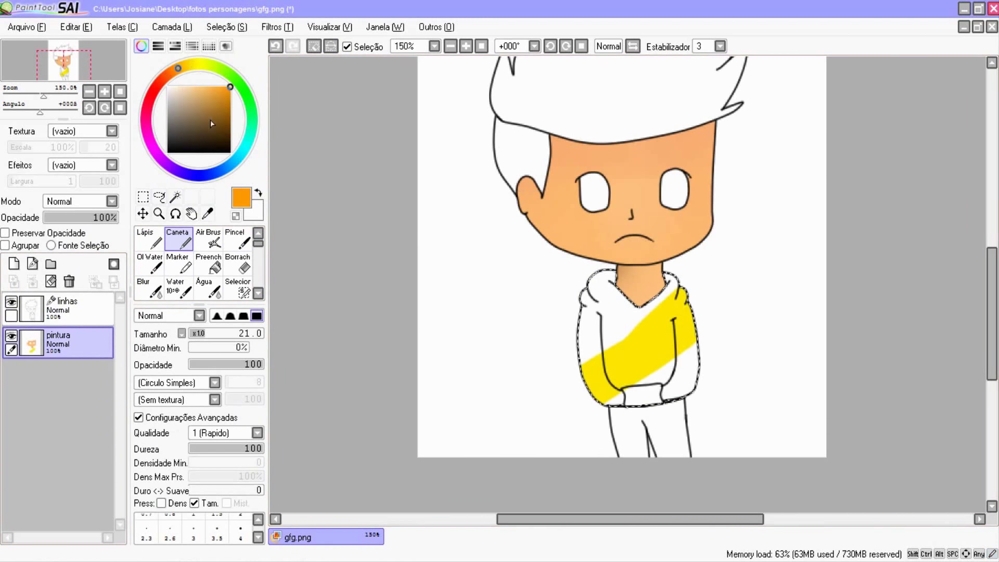
left_click_drag(231, 333, 263, 333)
left_click_drag(676, 323, 635, 290)
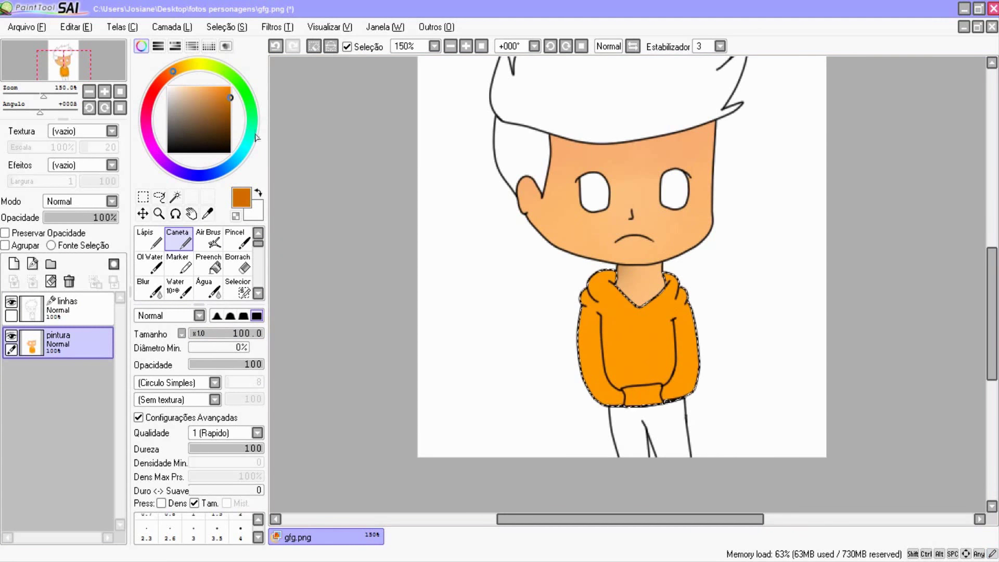
left_click(223, 333)
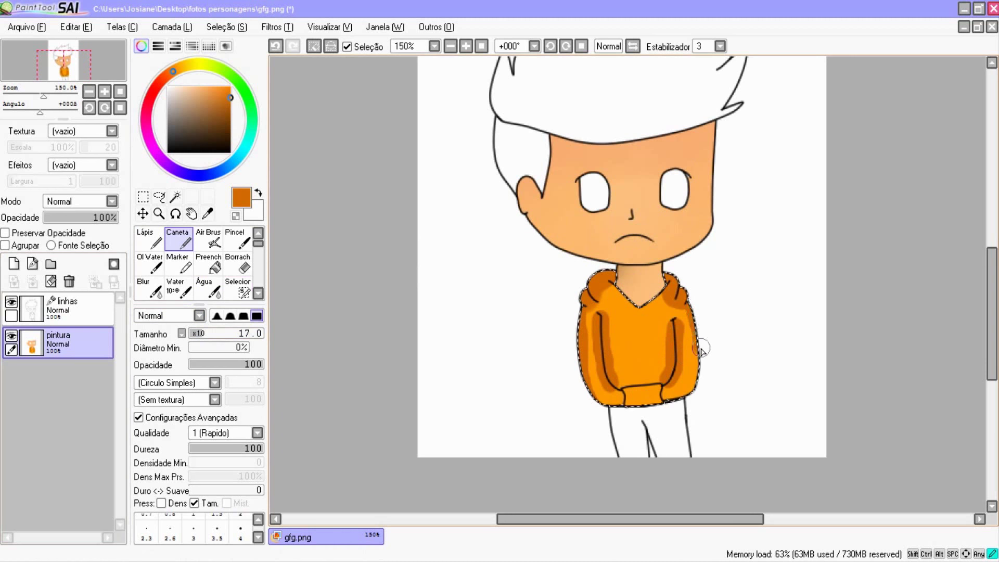
Blend the dark shading on the hoodie's right side, pick light peach, and zoom to 500%.
left_click(149, 288)
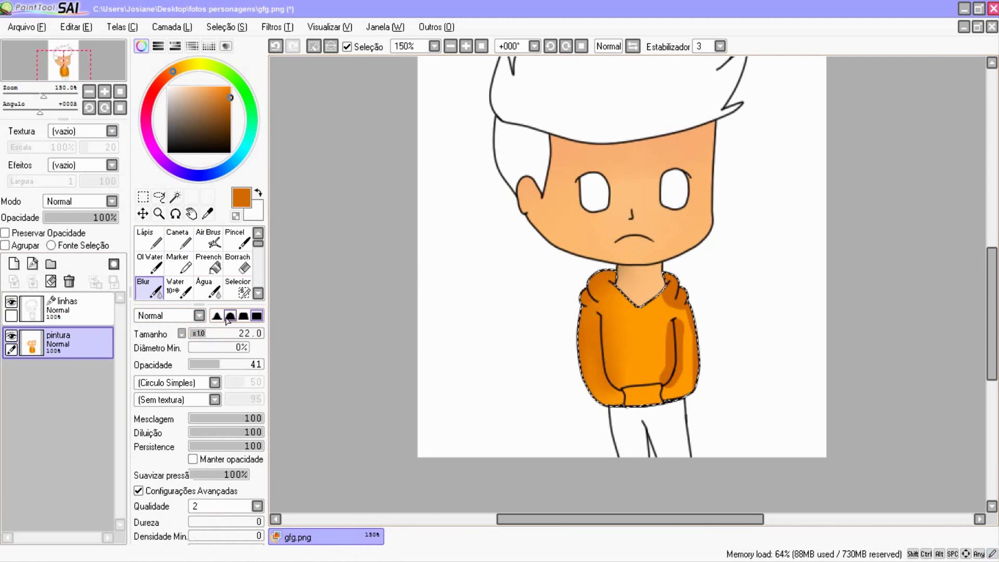
left_click_drag(630, 337, 673, 348)
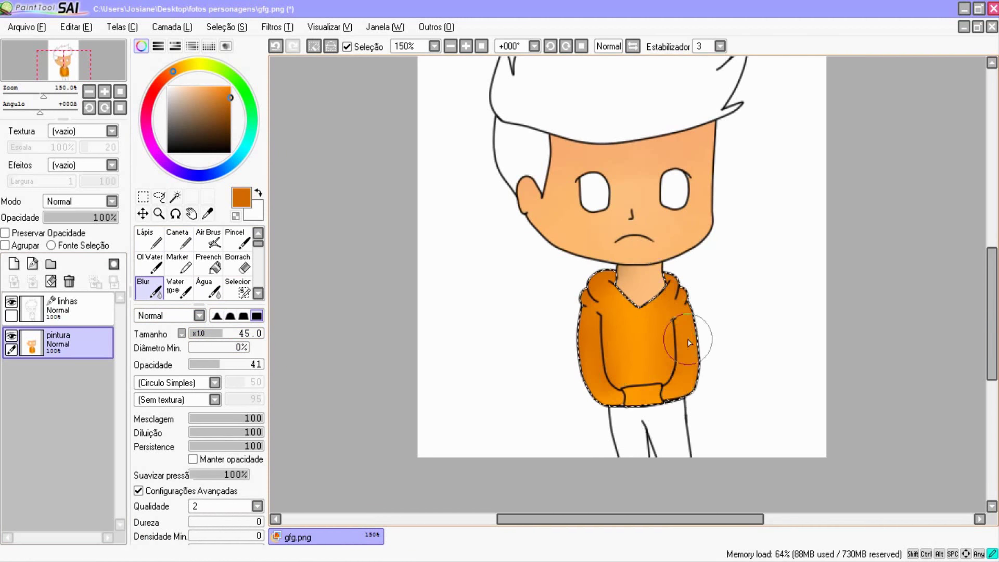
left_click(194, 94)
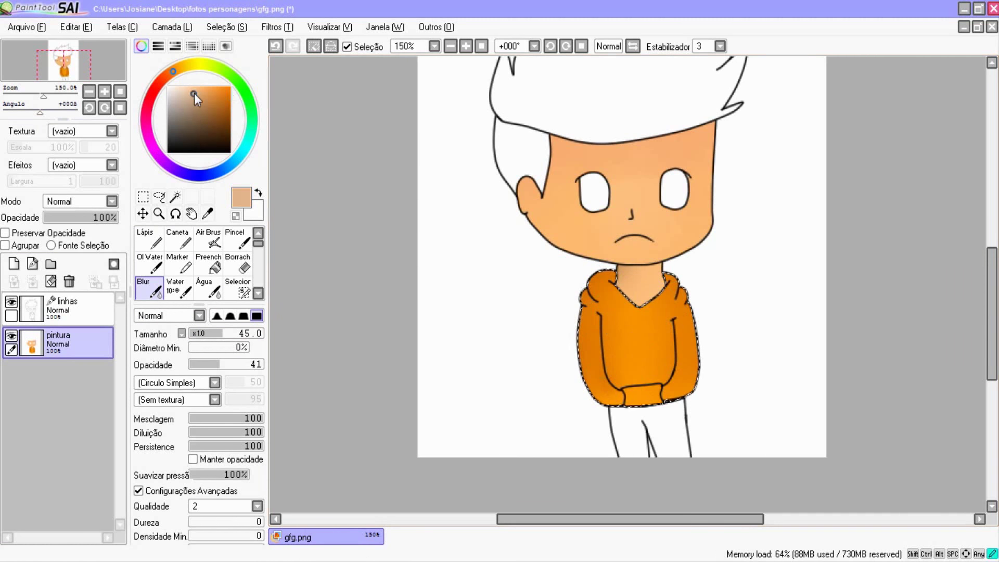
left_click(460, 50)
left_click(461, 51)
left_click(461, 50)
left_click(461, 51)
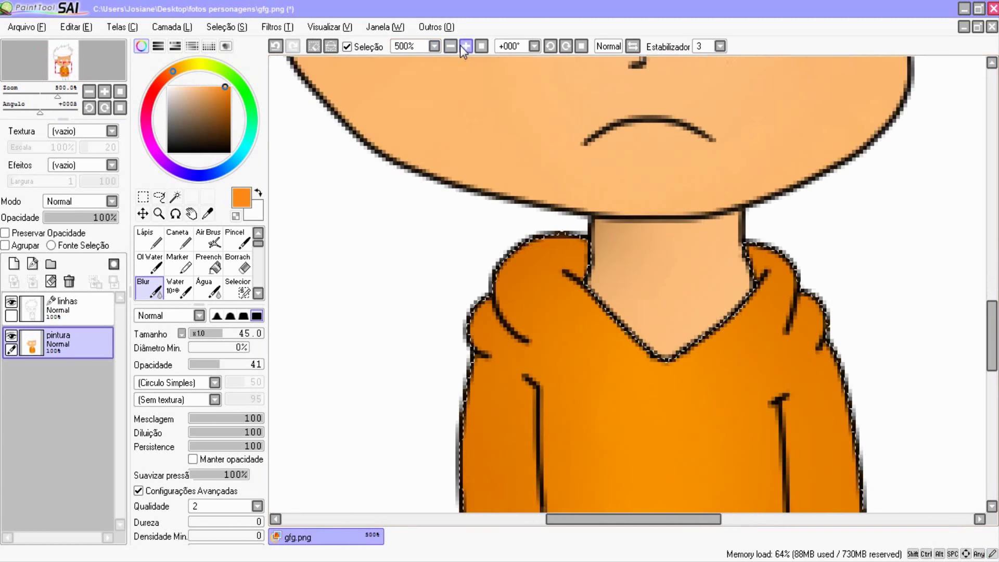
left_click(199, 103)
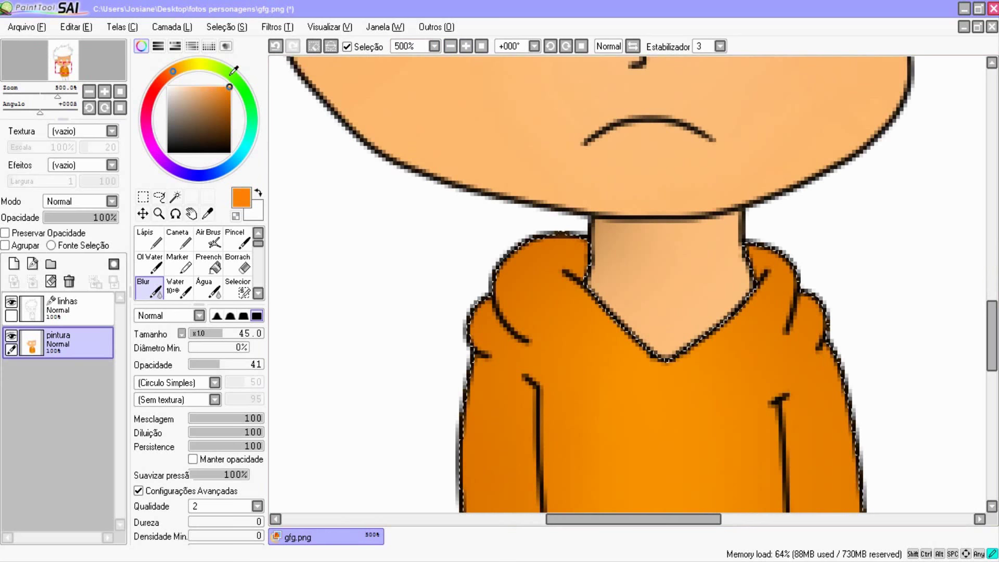
left_click_drag(992, 336, 992, 363)
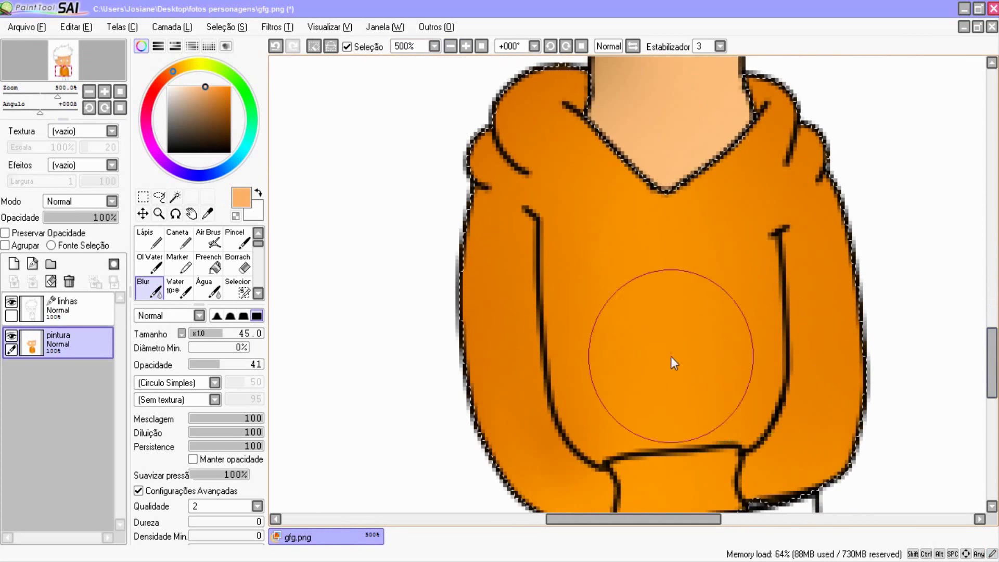
Paint a light peach streak down the hoodie front and soften it with Blur.
key("n")
left_click_drag(664, 193, 669, 424)
left_click_drag(691, 249, 691, 405)
key("b")
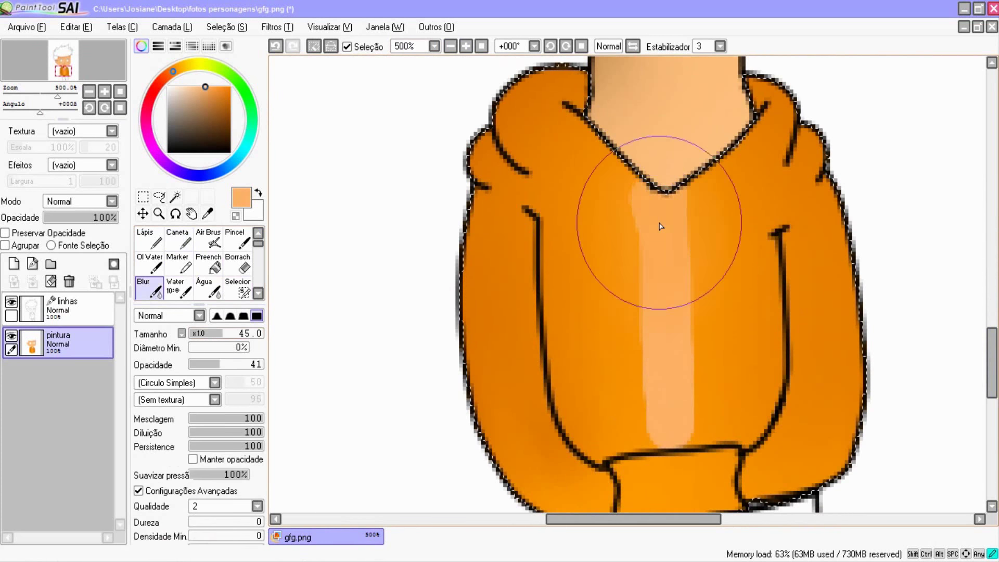
mouse_move(658, 223)
left_mouse_down()
mouse_move(684, 334)
mouse_move(658, 419)
left_mouse_up()
Clear the hoodie selection and zoom back out to see the whole figure.
left_click(313, 47)
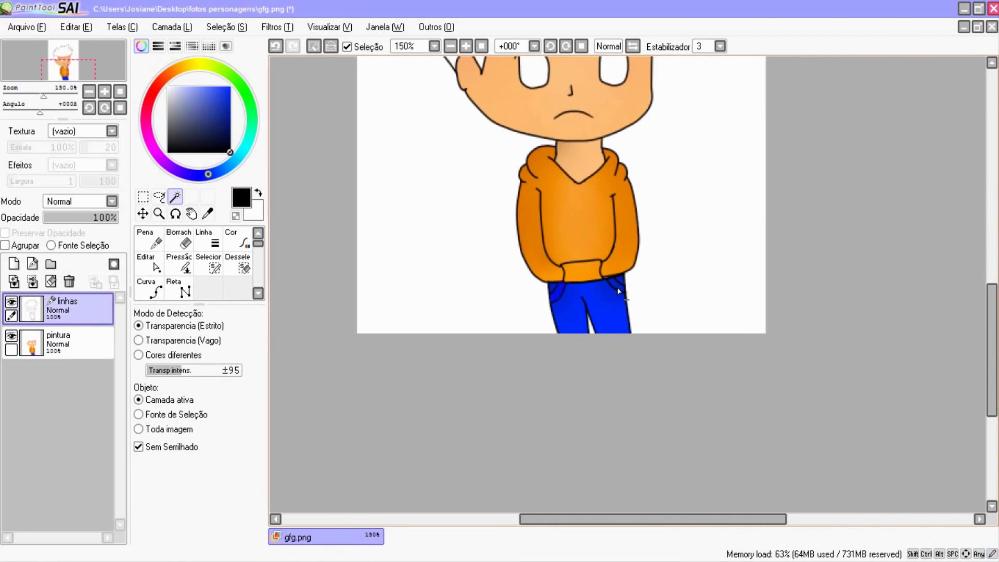
left_click(57, 340)
key("n")
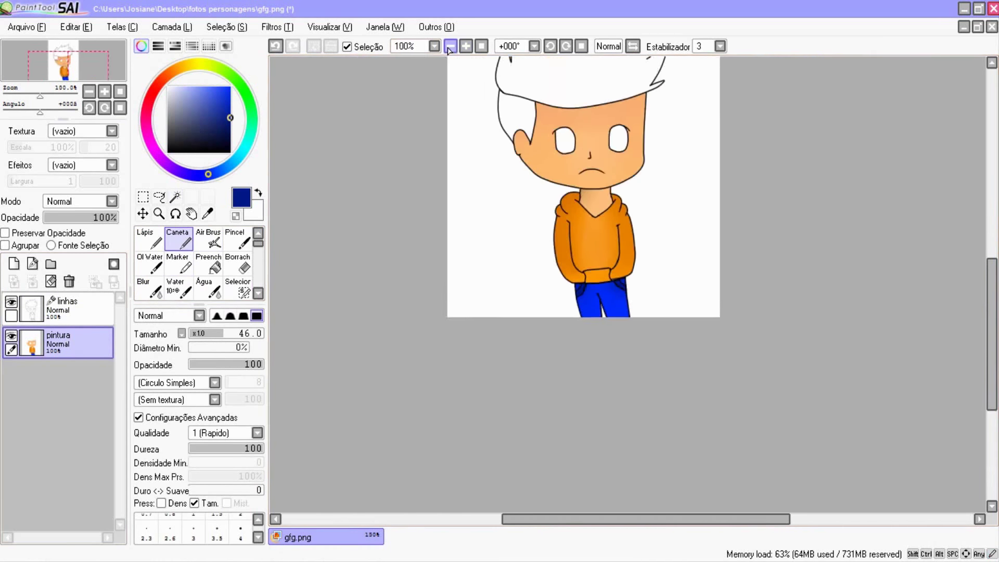
scroll(466, 66, "up", 5)
Magic Wand-select both eyes on linhas and paint them black on the pintura layer.
left_click(57, 307)
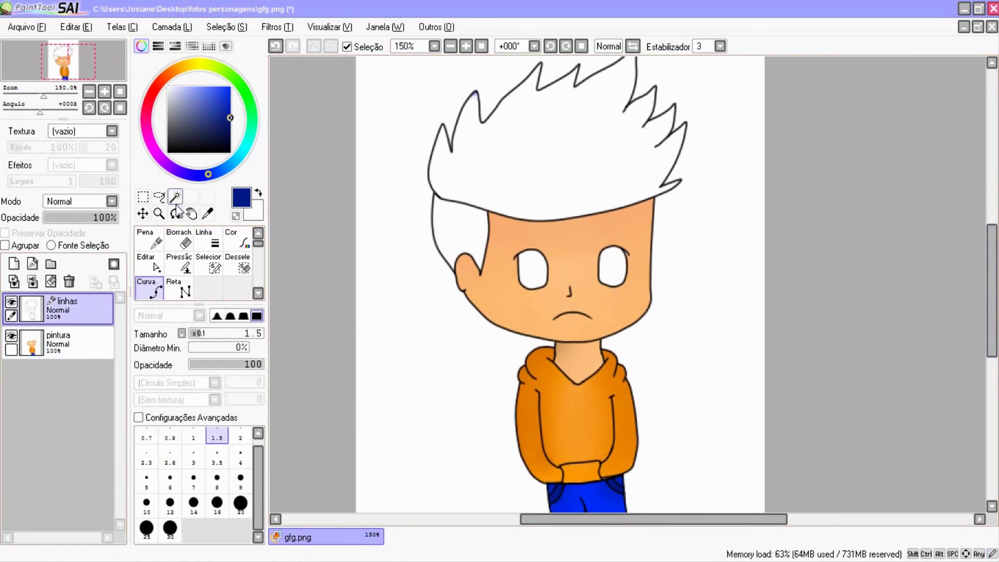
left_click(175, 197)
left_click(532, 269)
left_click(613, 266)
left_click(57, 341)
left_click(177, 239)
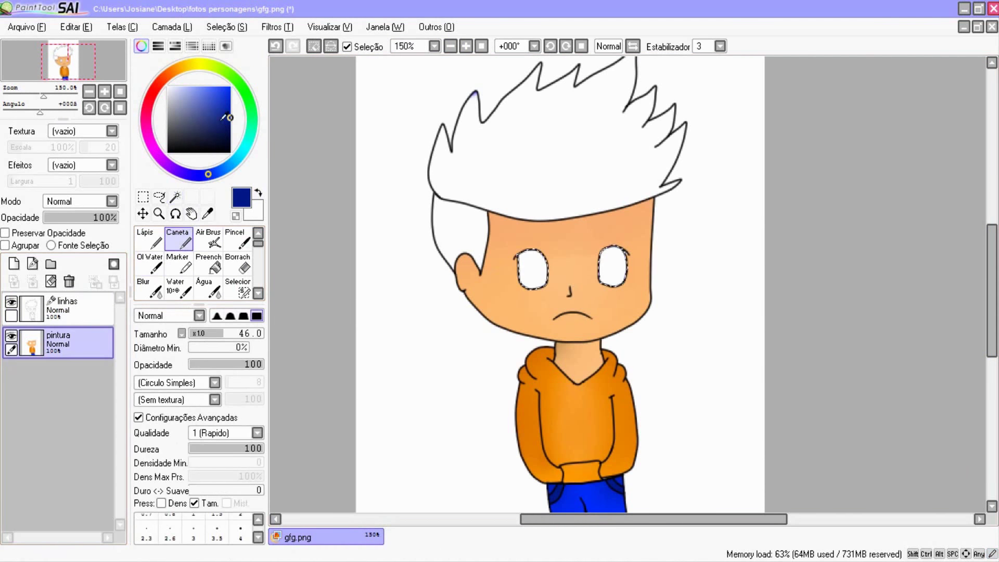
left_click_drag(225, 117, 230, 152)
left_click_drag(525, 268, 628, 282)
Zoom in on the face and paint both eyes brown.
left_click(465, 46)
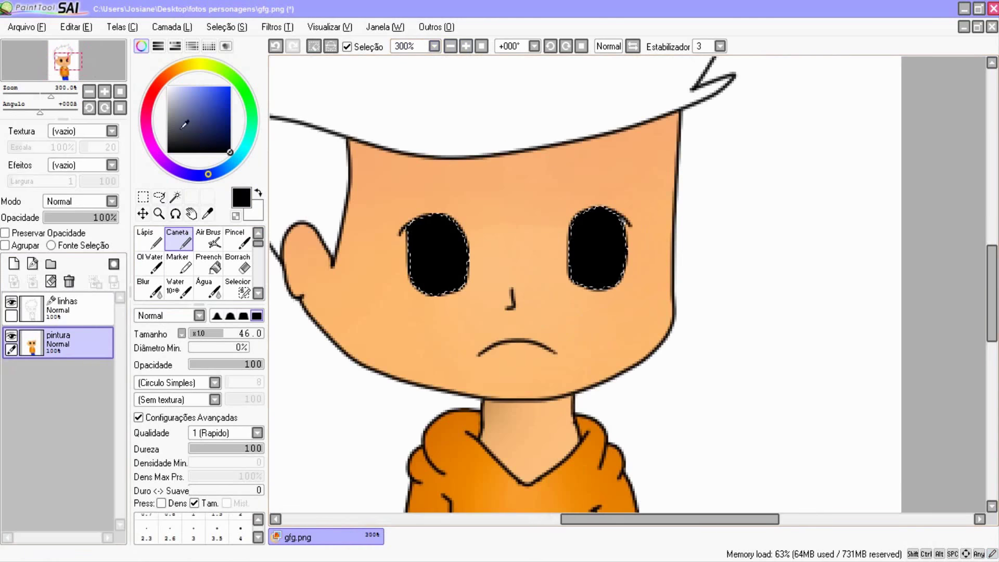
left_click(172, 73)
left_click_drag(422, 229, 474, 301)
left_click_drag(583, 223, 614, 275)
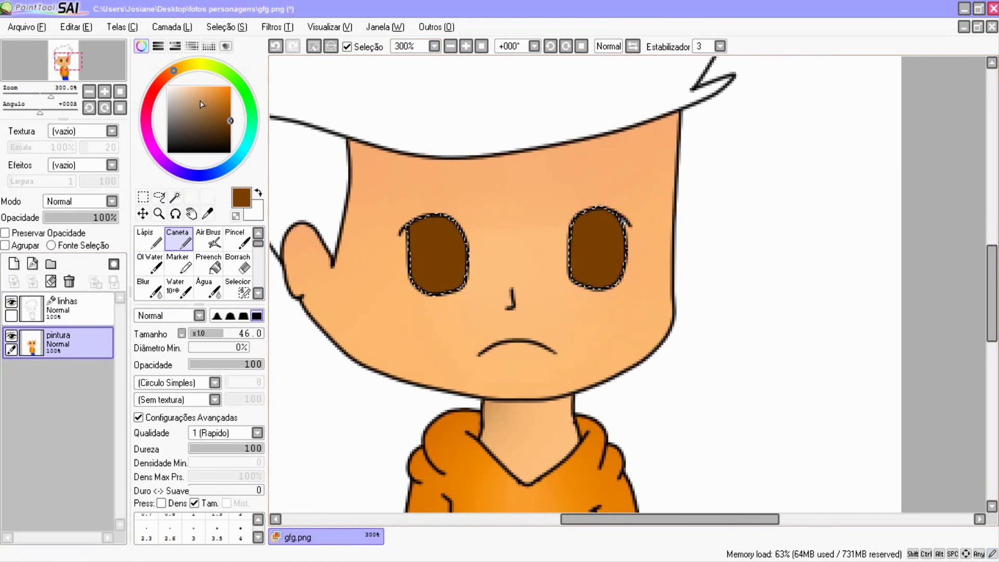
scroll(371, 298, "up", 3)
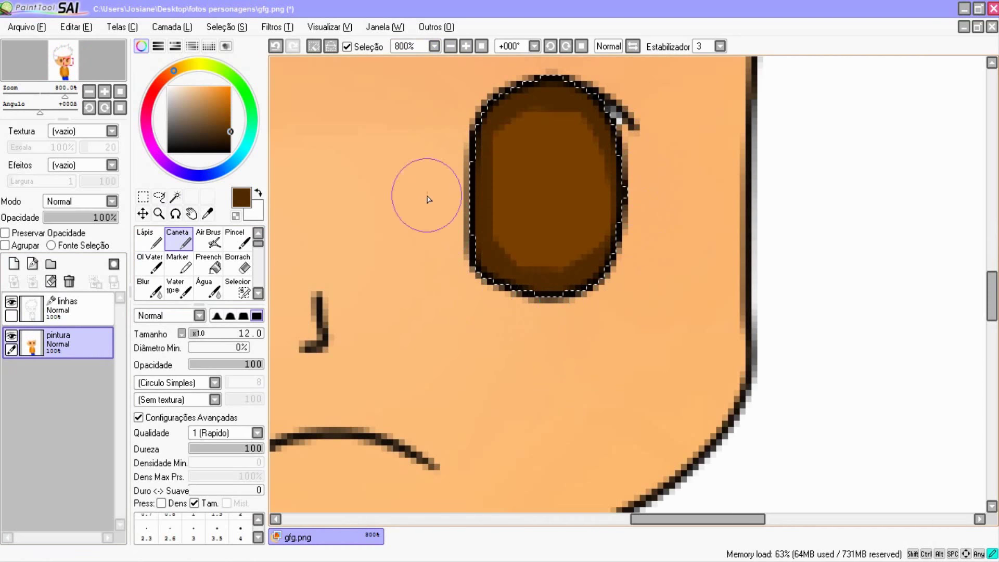
Blur the brown inside the eyes and add softened dark shading inside the left eye.
left_click(149, 289)
mouse_move(631, 286)
left_mouse_down()
mouse_move(531, 240)
mouse_move(607, 112)
left_mouse_up()
left_click_drag(717, 519, 646, 519)
left_click(177, 239)
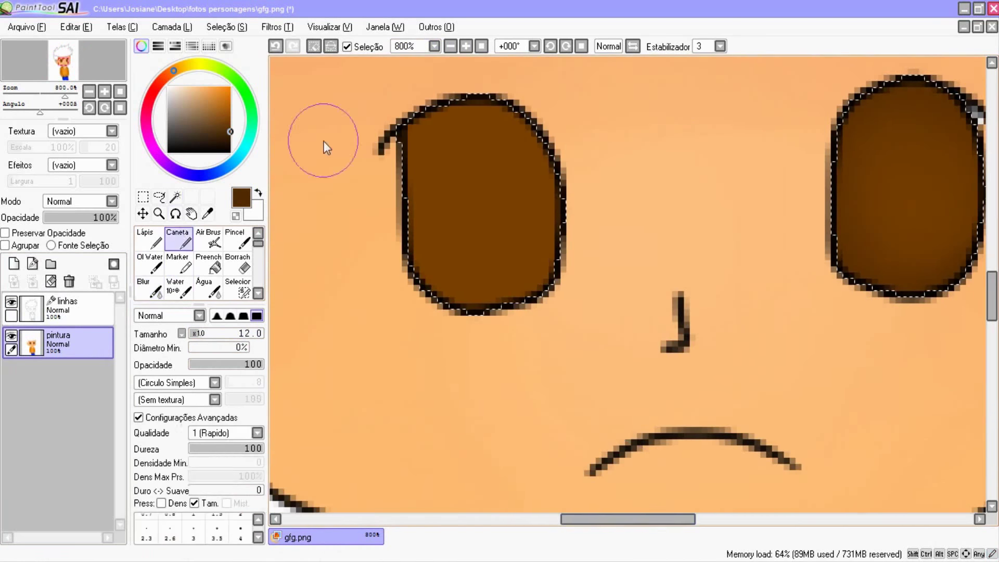
mouse_move(543, 162)
left_mouse_down()
mouse_move(501, 105)
mouse_move(391, 205)
mouse_move(458, 312)
mouse_move(552, 172)
left_mouse_up()
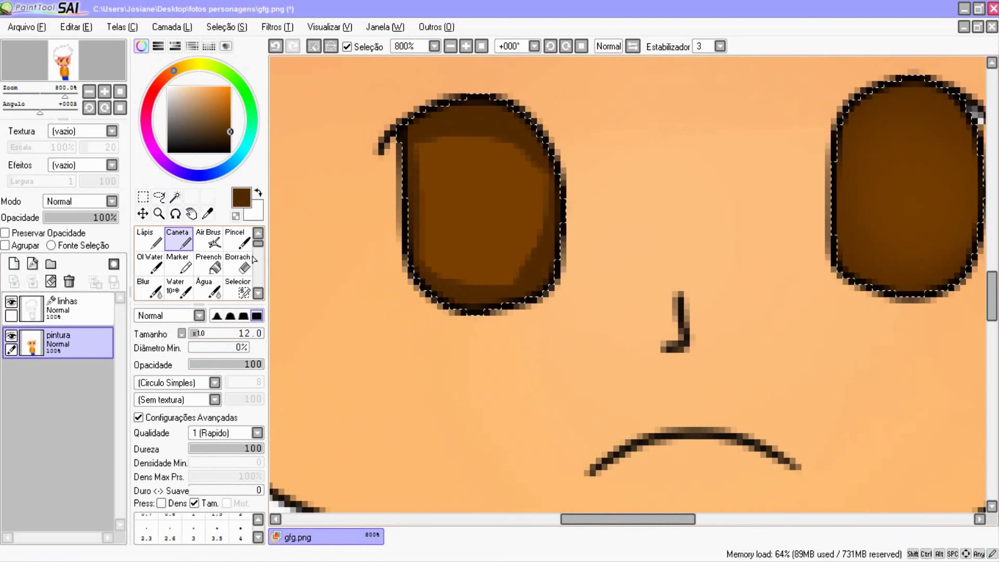
key("b")
left_click_drag(418, 254, 481, 264)
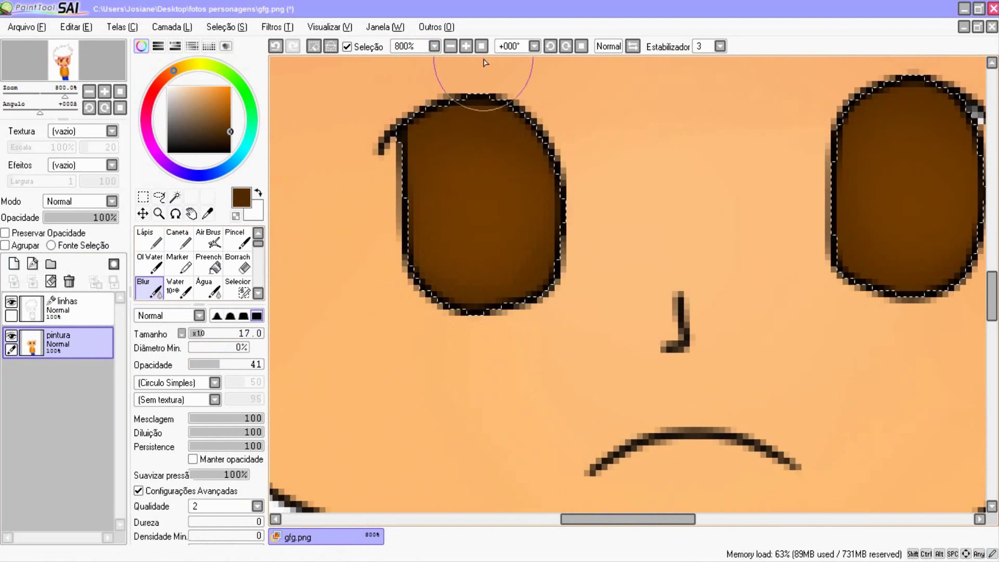
Paint a small white highlight in the left eye with a smaller pen.
left_click(450, 45)
left_click(465, 46)
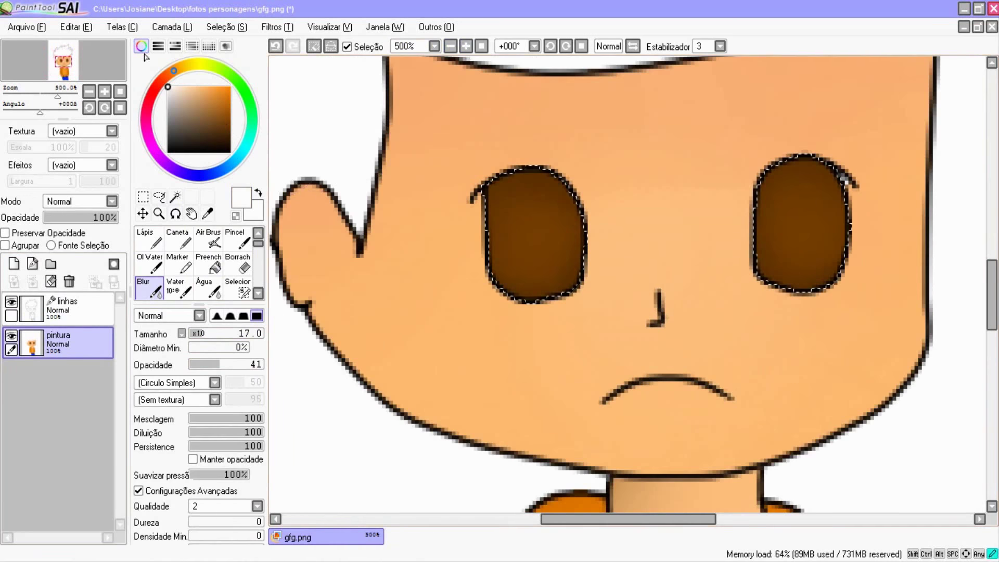
key("n")
left_click_drag(199, 343, 193, 344)
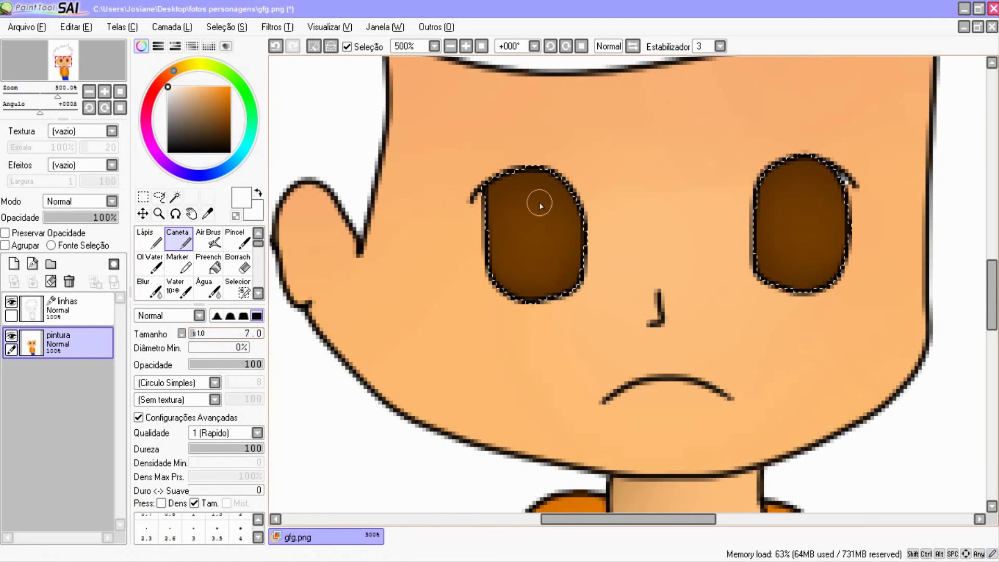
left_click_drag(546, 195, 554, 203)
scroll(552, 200, "up", 2)
Paint the left eye's black pupil.
left_click(230, 152)
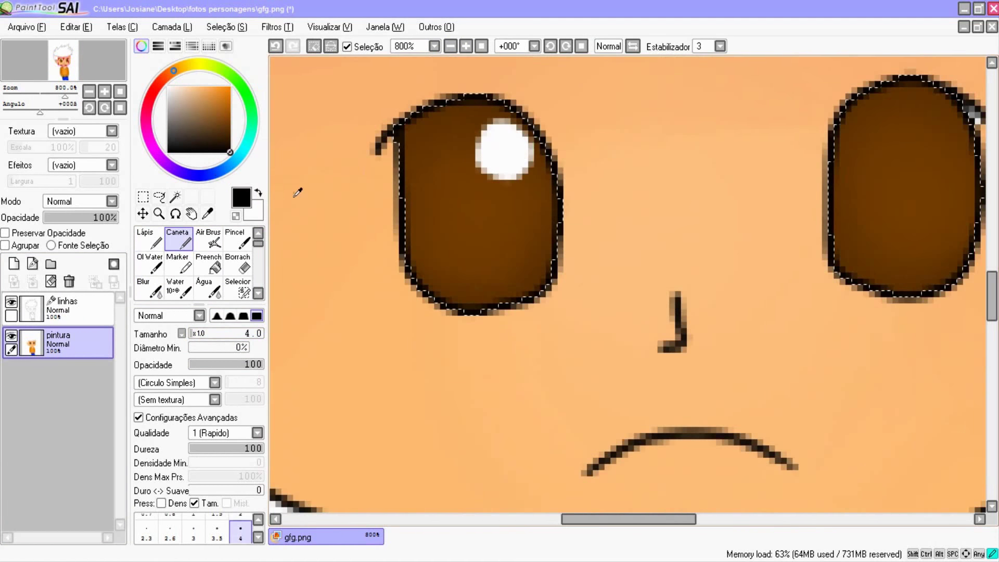
left_click_drag(476, 157, 487, 191)
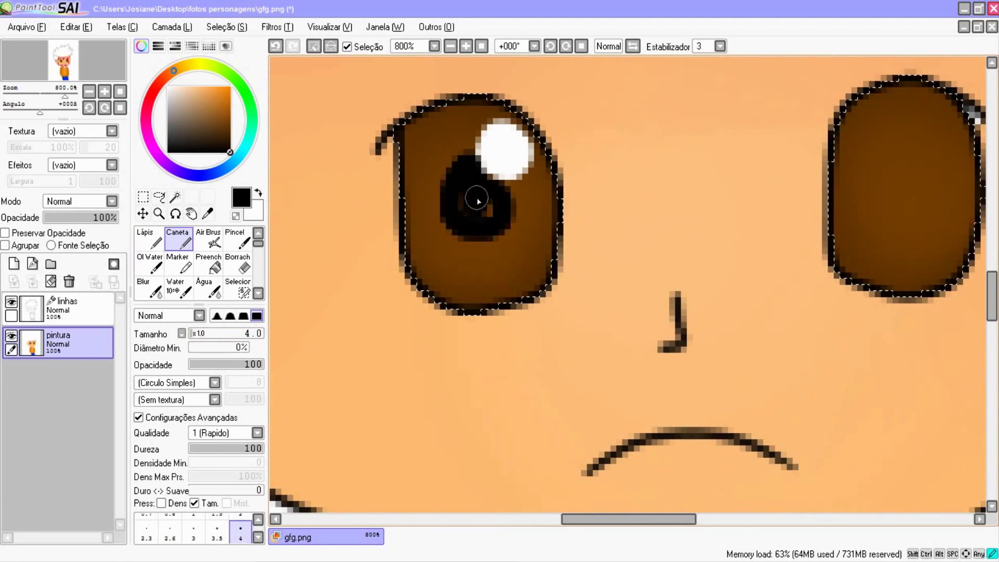
mouse_move(506, 207)
left_mouse_down()
mouse_move(510, 217)
mouse_move(451, 241)
left_mouse_up()
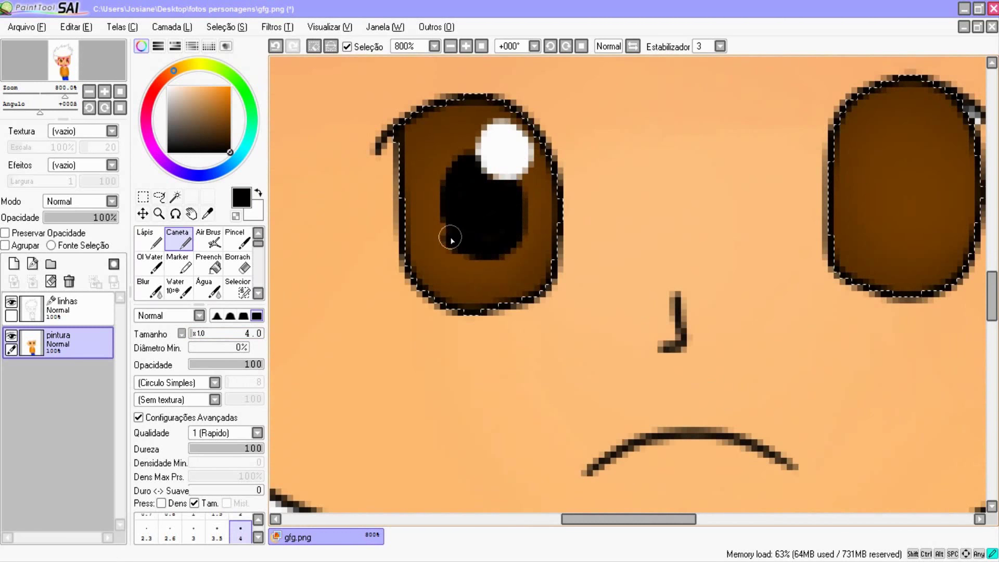
left_click_drag(456, 162, 436, 222)
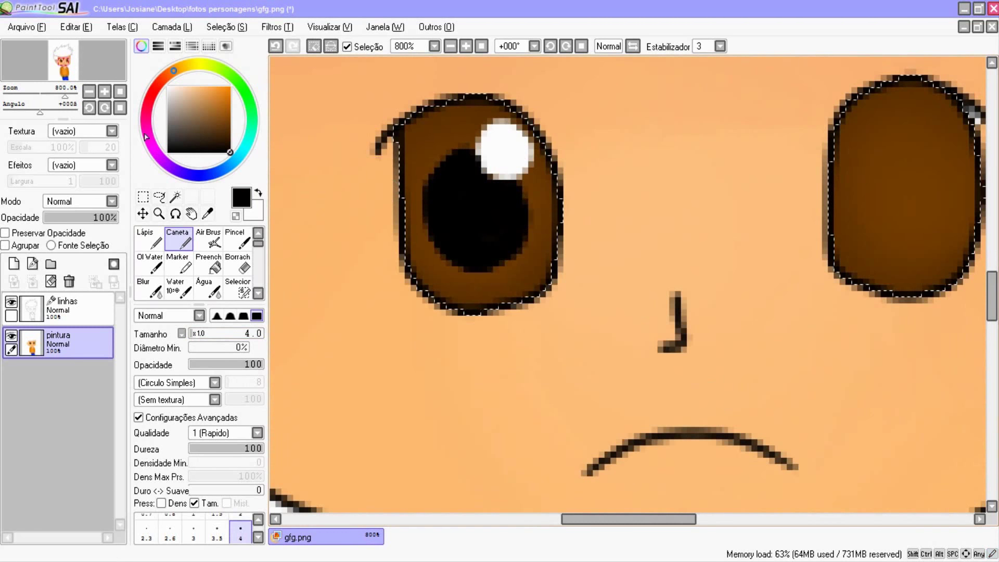
Swap to white and fill in the right eye's large white highlight.
key("x")
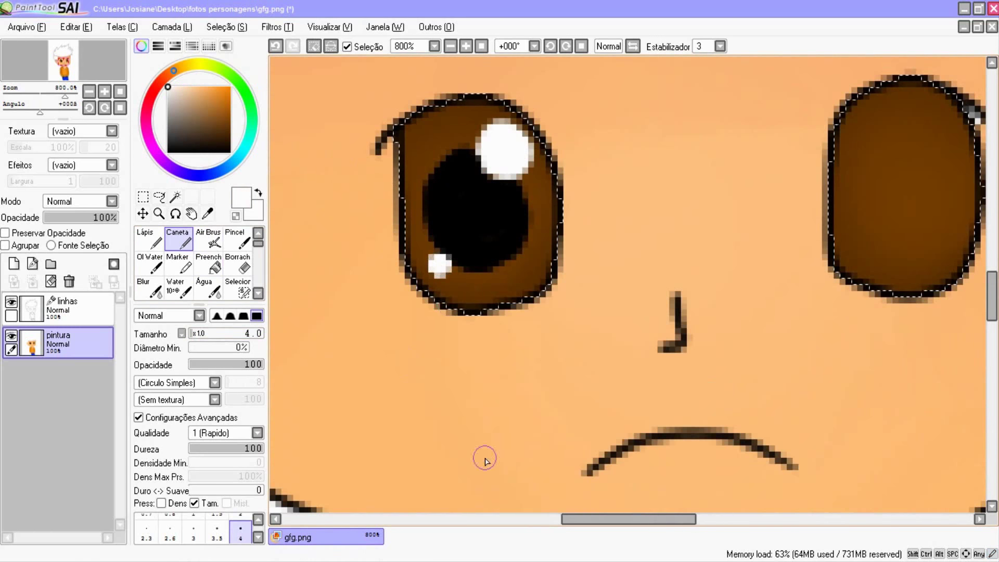
left_click_drag(602, 519, 647, 519)
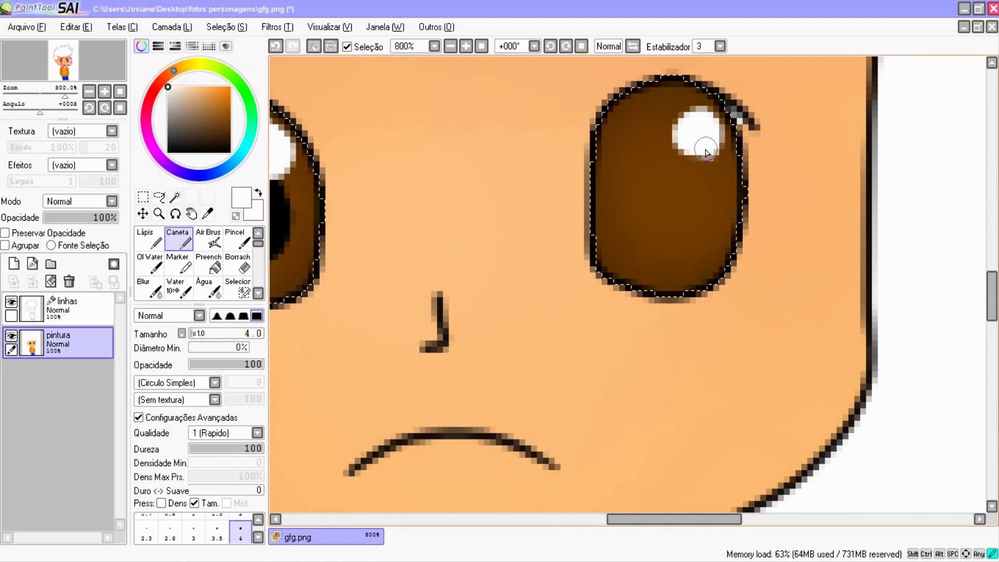
mouse_move(706, 151)
left_mouse_down()
mouse_move(648, 172)
mouse_move(697, 204)
mouse_move(642, 153)
left_mouse_up()
key("x")
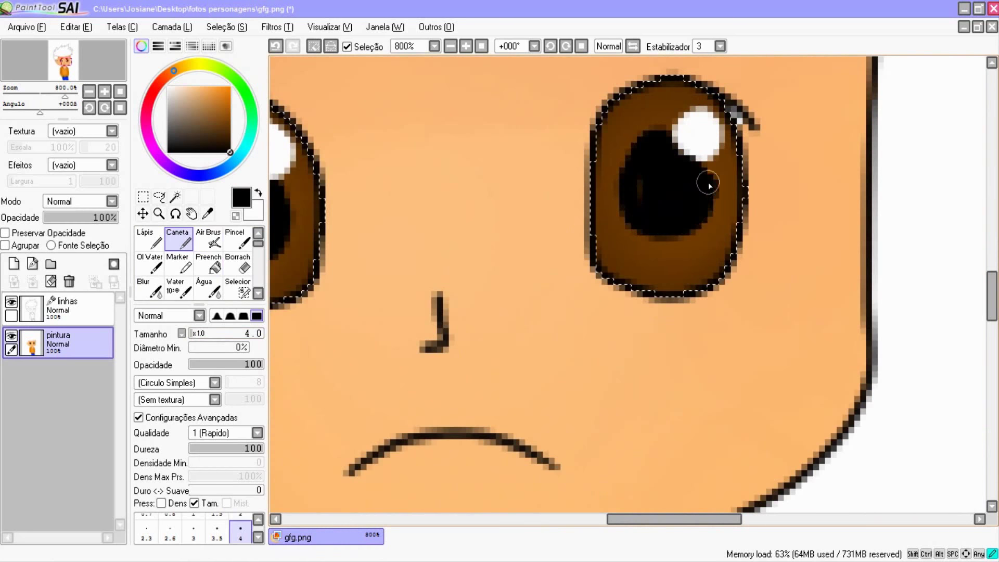
Add a small white sparkle and touch up the right pupil's edges in black.
left_click(258, 192)
left_click_drag(613, 247, 630, 239)
left_click_drag(656, 519, 623, 520)
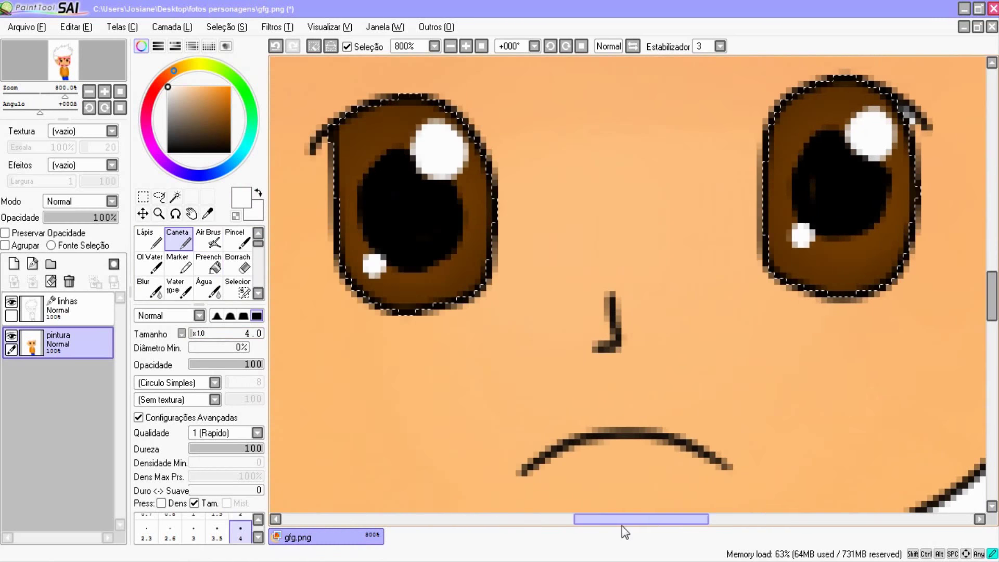
key("x")
left_click_drag(809, 216, 810, 217)
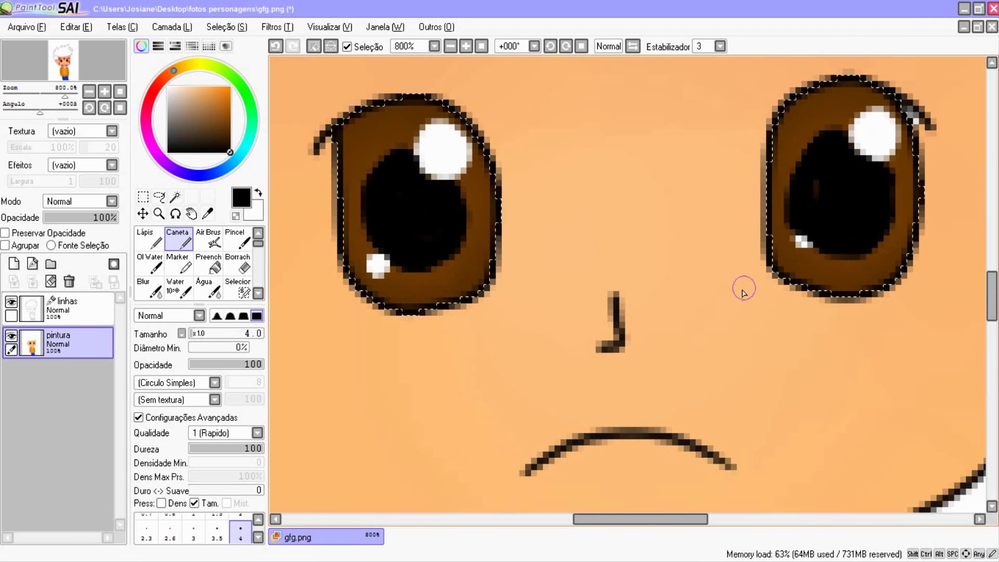
left_click_drag(799, 238, 807, 244)
Add a small white sparkle to the right pupil.
key("x")
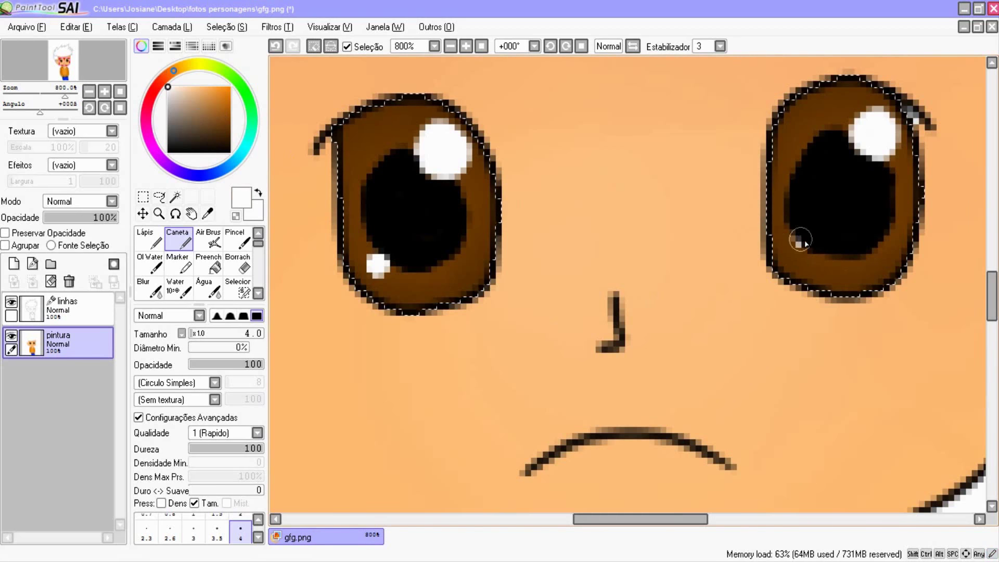
left_click(799, 249)
scroll(802, 247, "up", 1)
Blur the pupil edges at strength 36, undoing one stray stroke.
left_click(148, 287)
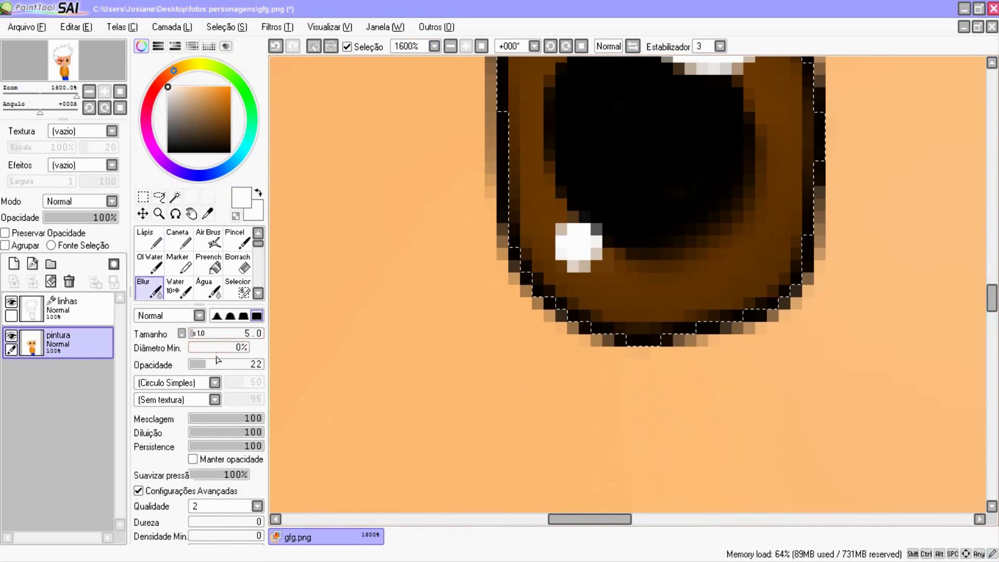
left_click(217, 359)
left_click_drag(671, 272, 614, 254)
left_click(275, 46)
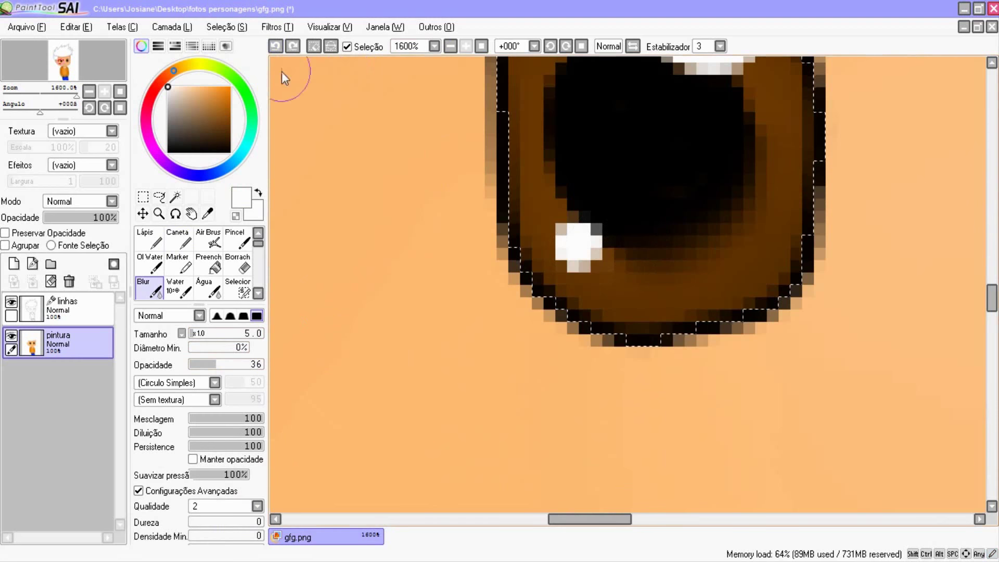
left_click_drag(503, 78, 514, 250)
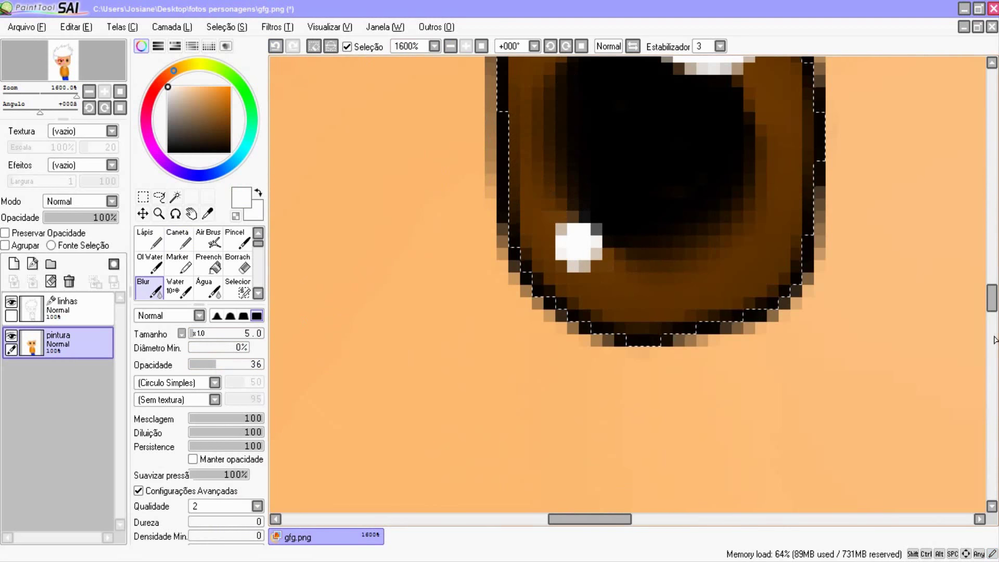
scroll(918, 336, "up", 3)
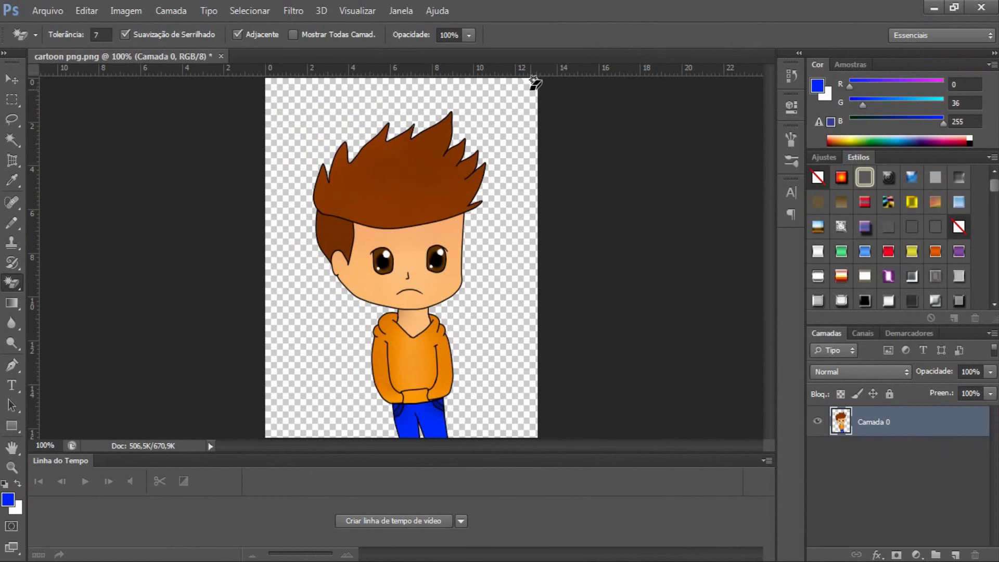
Switch to the regular eraser at brush size 66, then save the character image.
right_click(12, 283)
left_click(52, 283)
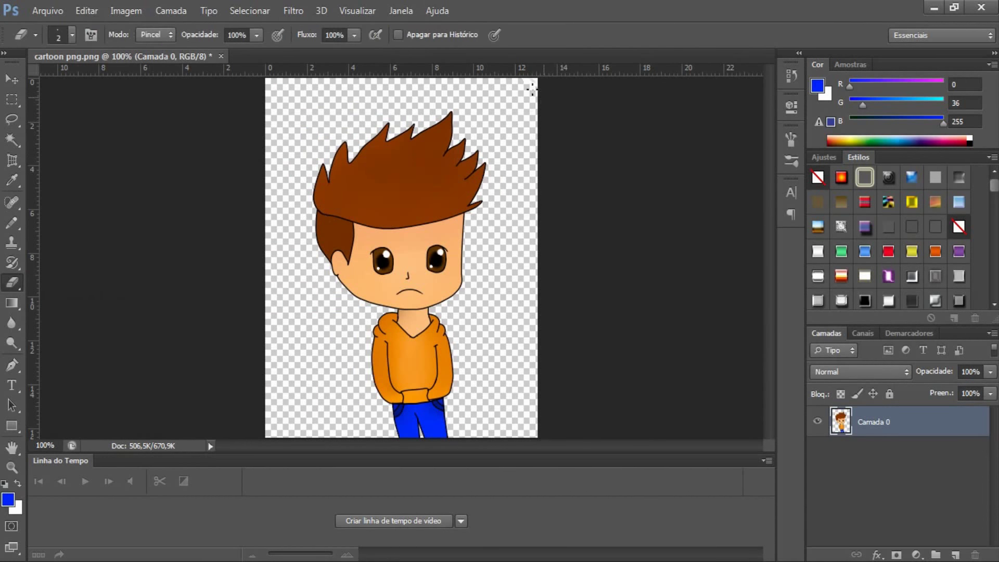
left_click(73, 35)
type("66")
key("Return")
left_click(47, 10)
left_click(68, 178)
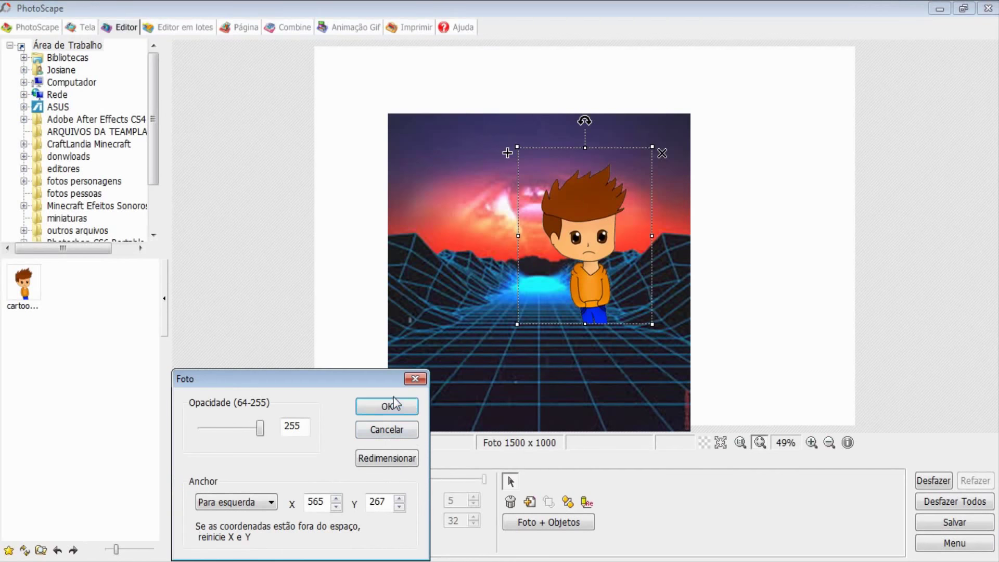
Enlarge the character, shift it left, and merge it into the neon grid photo.
left_click(395, 405)
left_click_drag(517, 325, 421, 395)
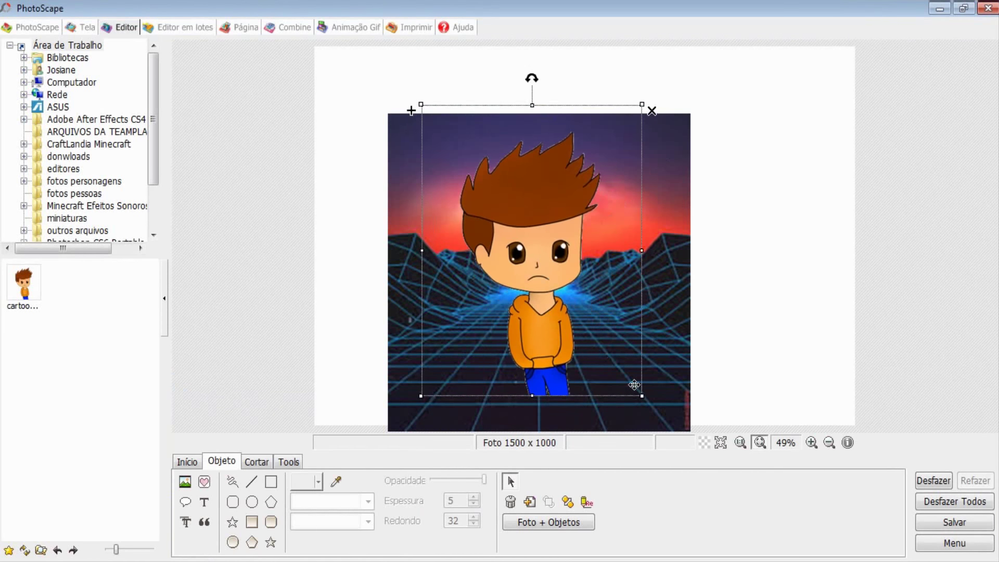
mouse_move(634, 384)
left_mouse_down()
mouse_move(414, 356)
mouse_move(418, 373)
left_mouse_up()
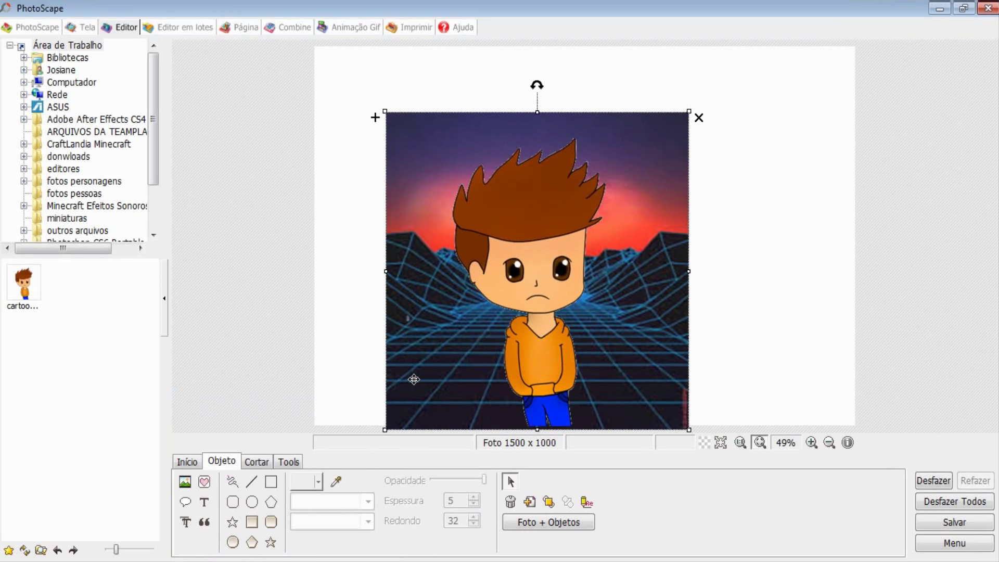
left_click(509, 522)
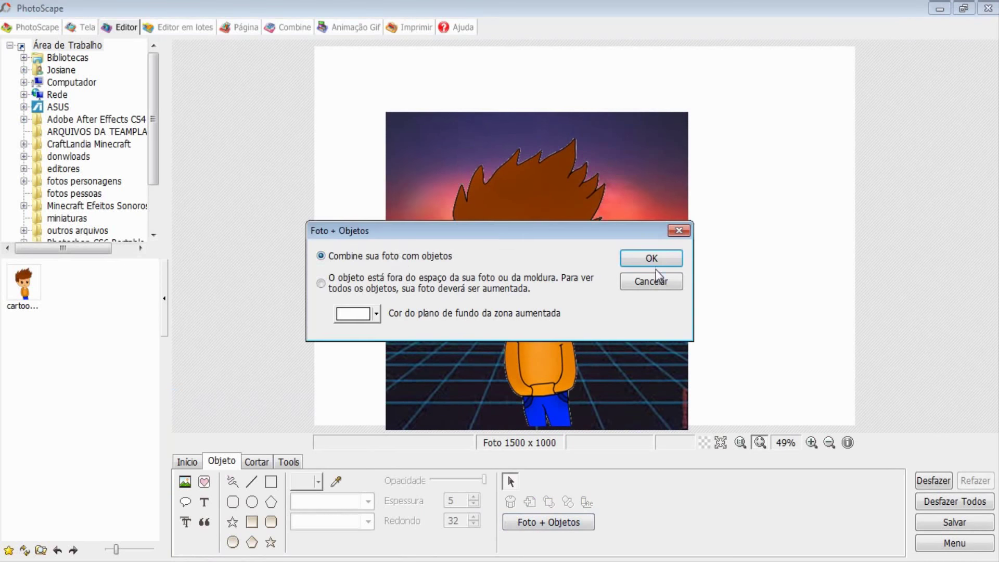
left_click(651, 259)
Crop the composite tightly around the character and backdrop.
left_click(257, 461)
mouse_move(386, 111)
left_mouse_down()
mouse_move(496, 213)
mouse_move(663, 425)
left_mouse_up()
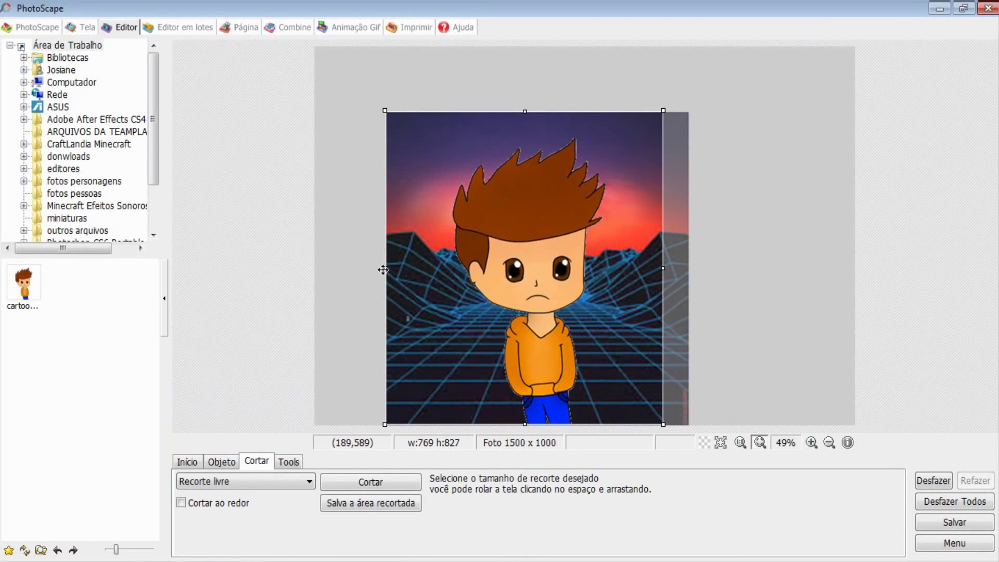
left_click_drag(383, 270, 410, 270)
left_click_drag(536, 111, 537, 128)
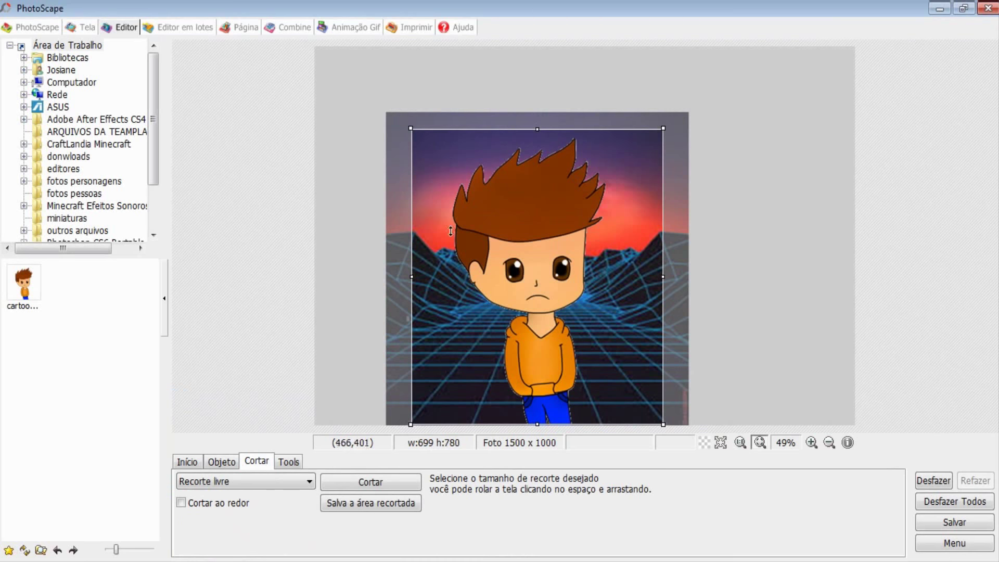
left_click(361, 483)
Save the cropped composite as 'cartoon com fundo'.
left_click(931, 523)
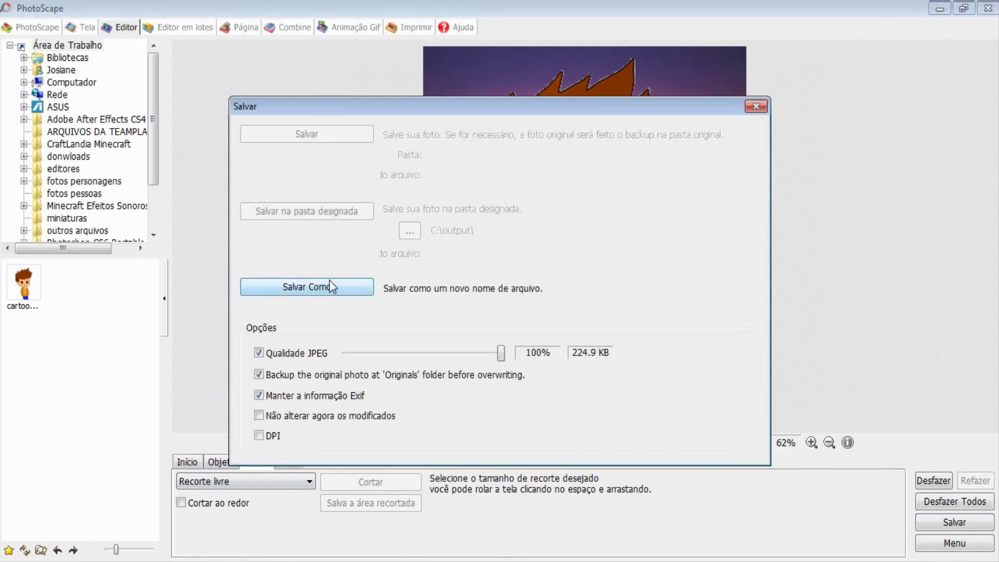
left_click(331, 286)
type("cartoon")
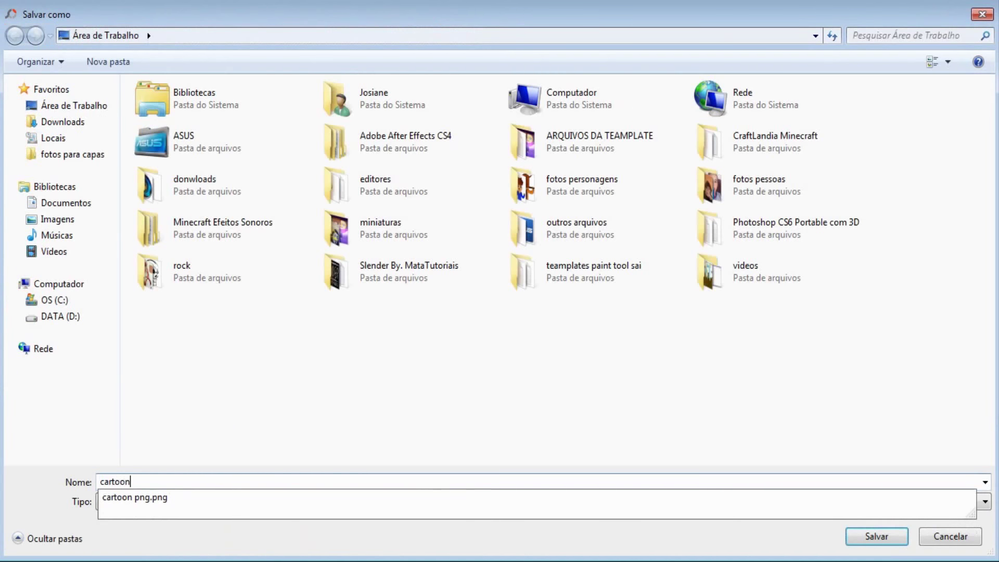
type(" com fundo")
key("Return")
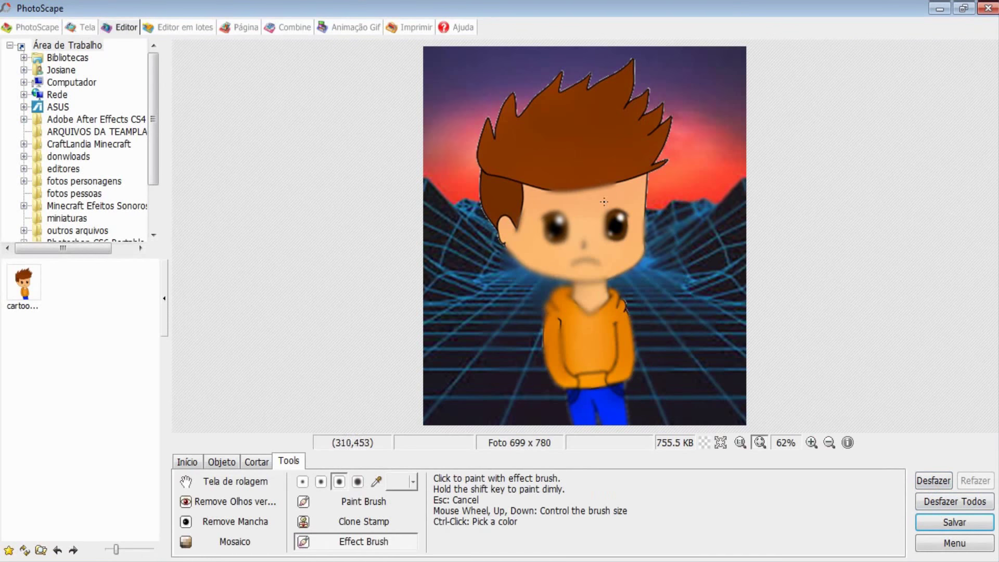
Blur the hair, cheek and hoodie outlines plus the right and bottom image edges.
mouse_move(604, 201)
left_mouse_down()
mouse_move(494, 223)
mouse_move(484, 291)
left_mouse_up()
left_click_drag(536, 93, 489, 125)
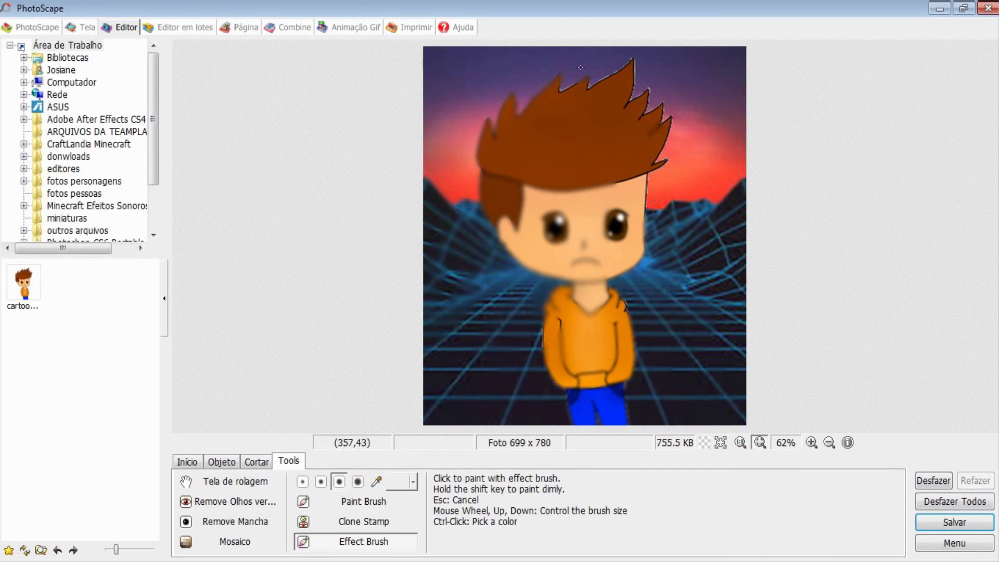
mouse_move(580, 67)
left_mouse_down()
mouse_move(650, 104)
mouse_move(642, 170)
mouse_move(650, 171)
left_mouse_up()
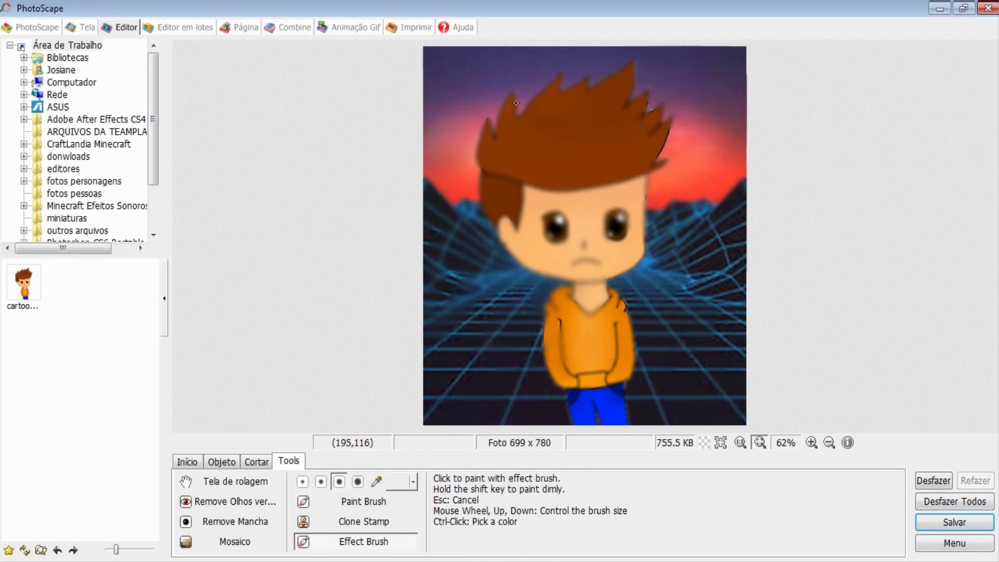
left_click_drag(664, 130, 655, 167)
mouse_move(645, 229)
left_mouse_down()
mouse_move(605, 379)
mouse_move(635, 302)
left_mouse_up()
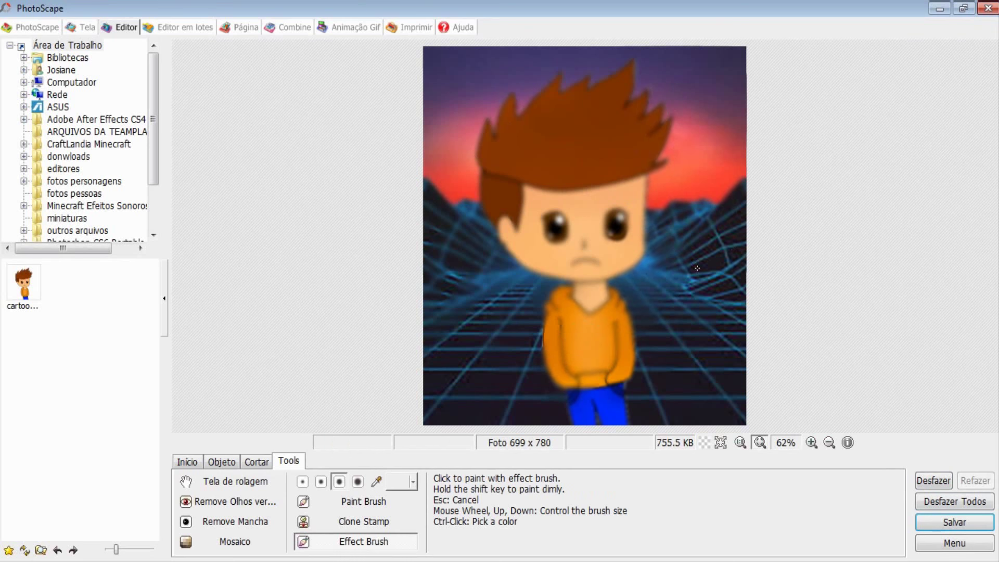
left_click_drag(711, 156, 743, 312)
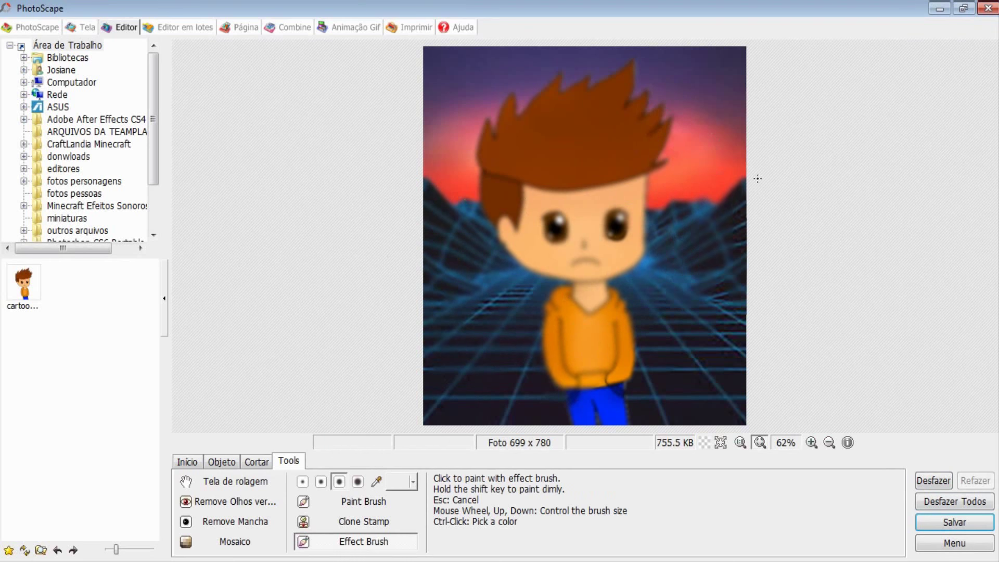
mouse_move(757, 179)
left_mouse_down()
mouse_move(746, 357)
mouse_move(435, 440)
left_mouse_up()
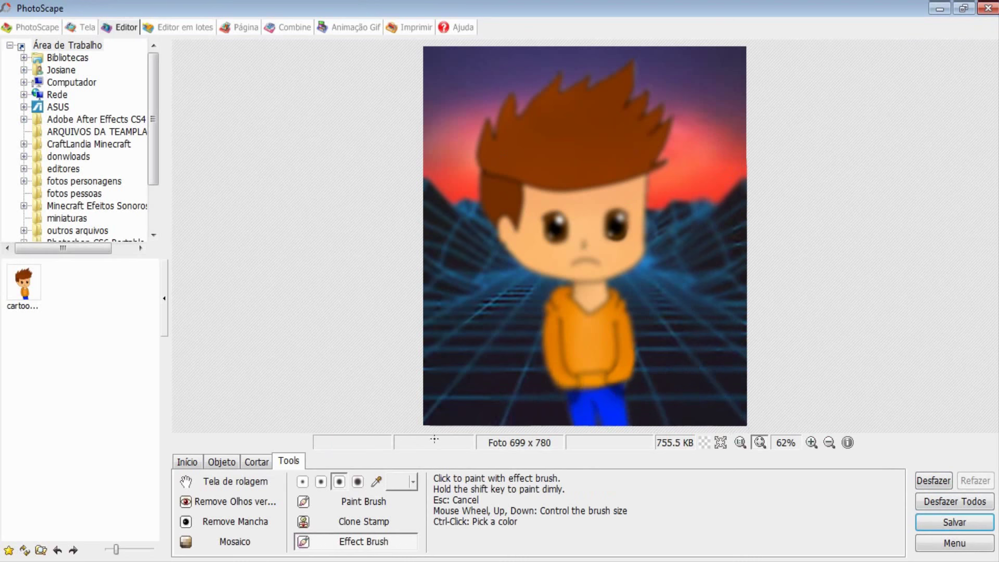
Save the blurred image as '2'.
key("ctrl+s")
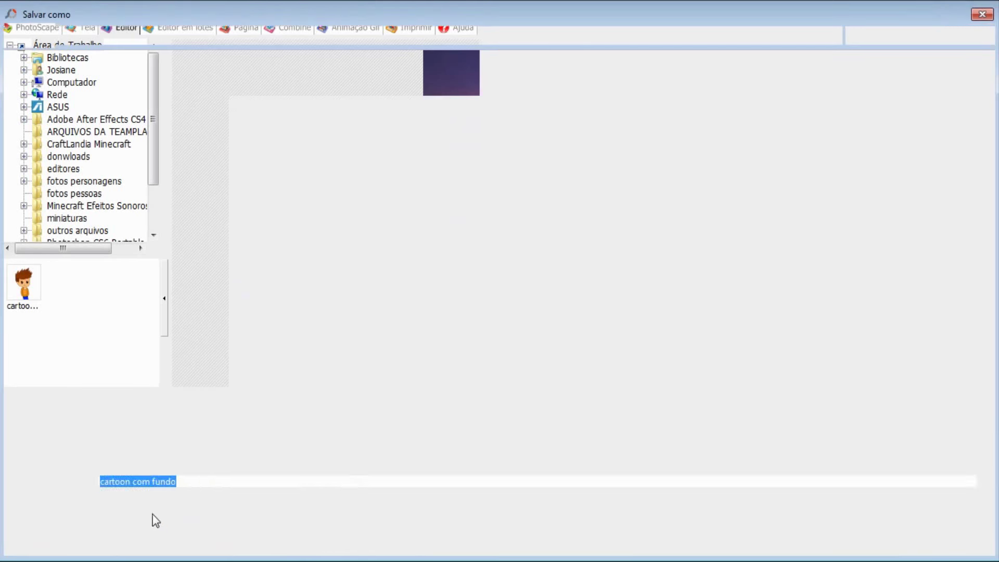
type("2")
left_click(877, 535)
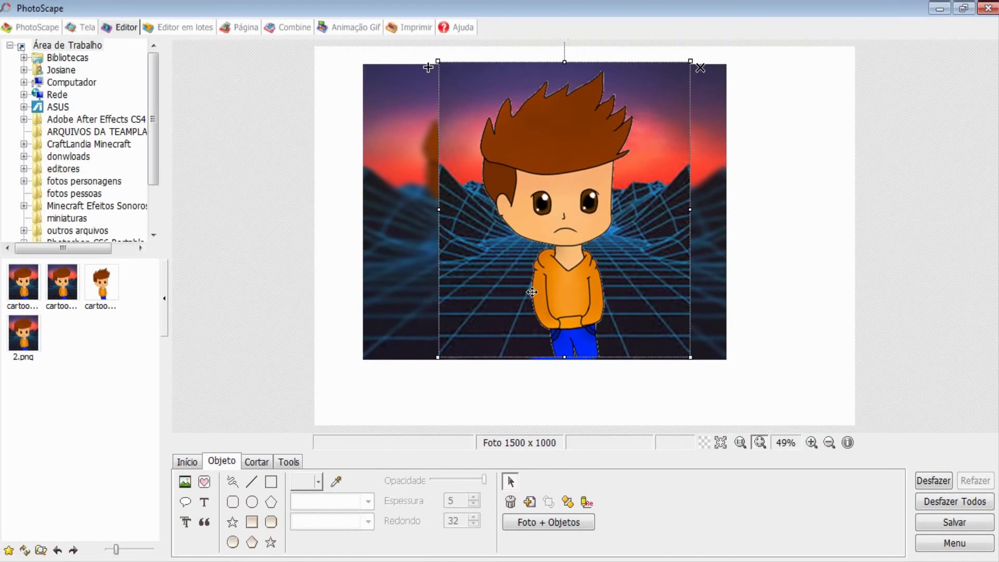
Nudge the character left and stretch the blurred backdrop taller to cover the frame.
left_click_drag(532, 292, 528, 293)
left_click(469, 417)
left_click(552, 354)
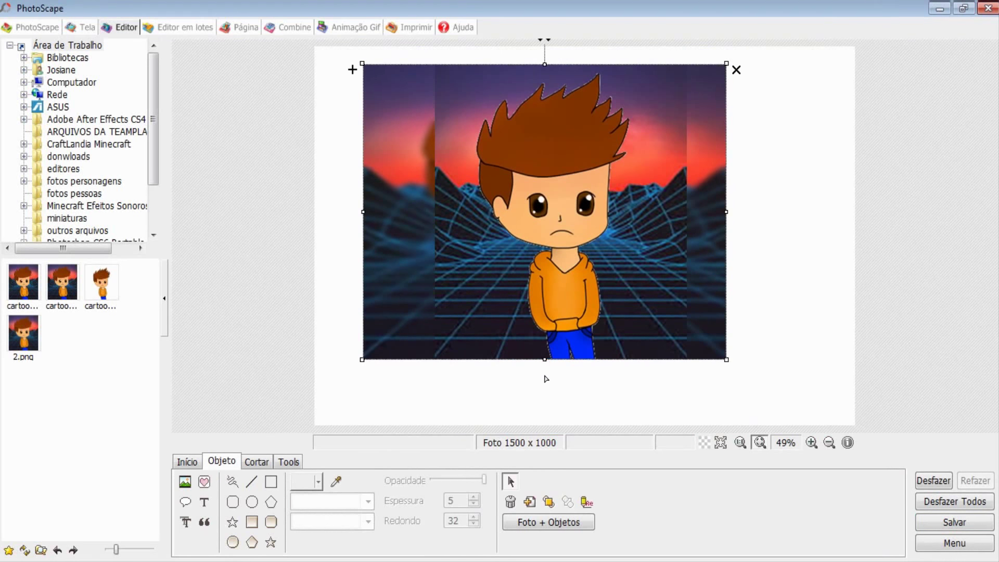
left_click_drag(545, 64, 542, 43)
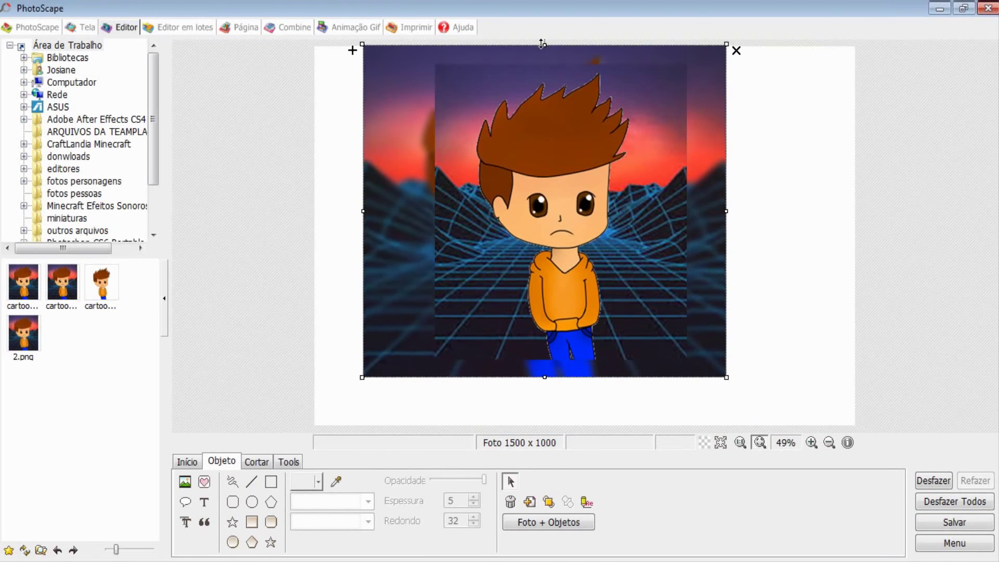
Merge all objects into the photo, enlarging it to fit them.
left_click(520, 521)
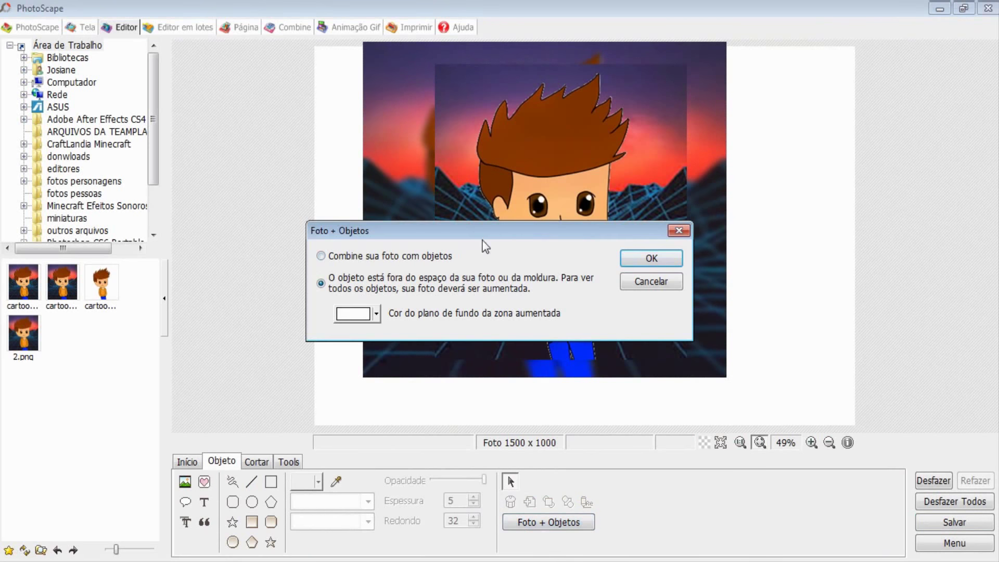
left_click(650, 258)
left_click(257, 461)
Crop the merged image to 983x880.
mouse_move(364, 46)
left_mouse_down()
mouse_move(685, 364)
mouse_move(728, 385)
left_mouse_up()
left_click_drag(364, 214, 371, 213)
left_click(344, 482)
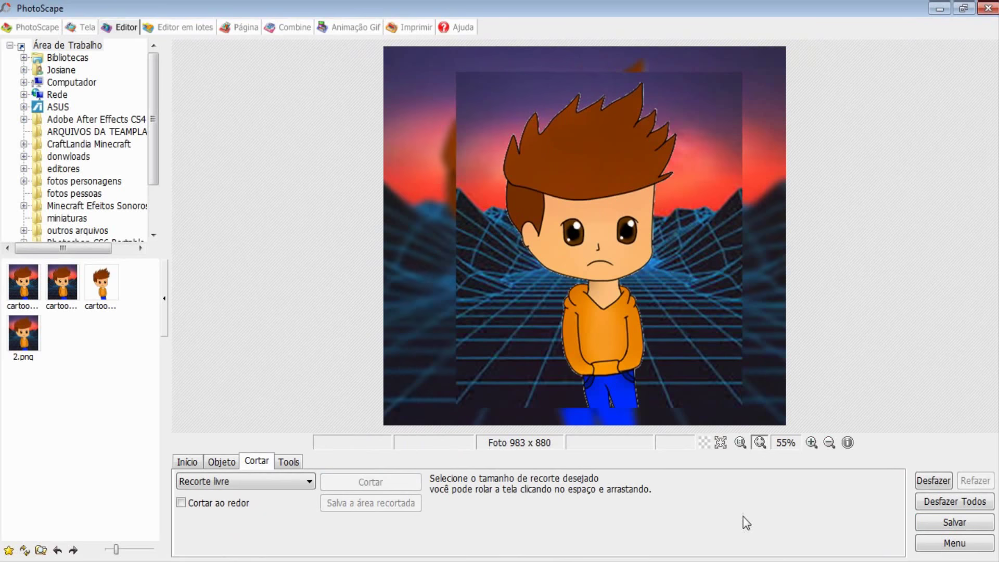
Save the result under the new name 'cartoon'.
left_click(954, 522)
left_click(368, 285)
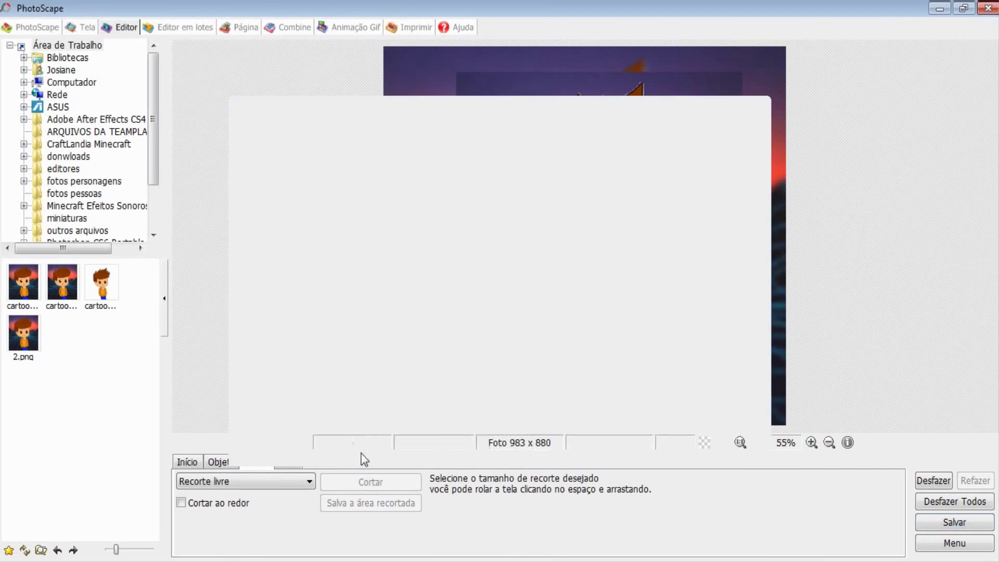
type("car")
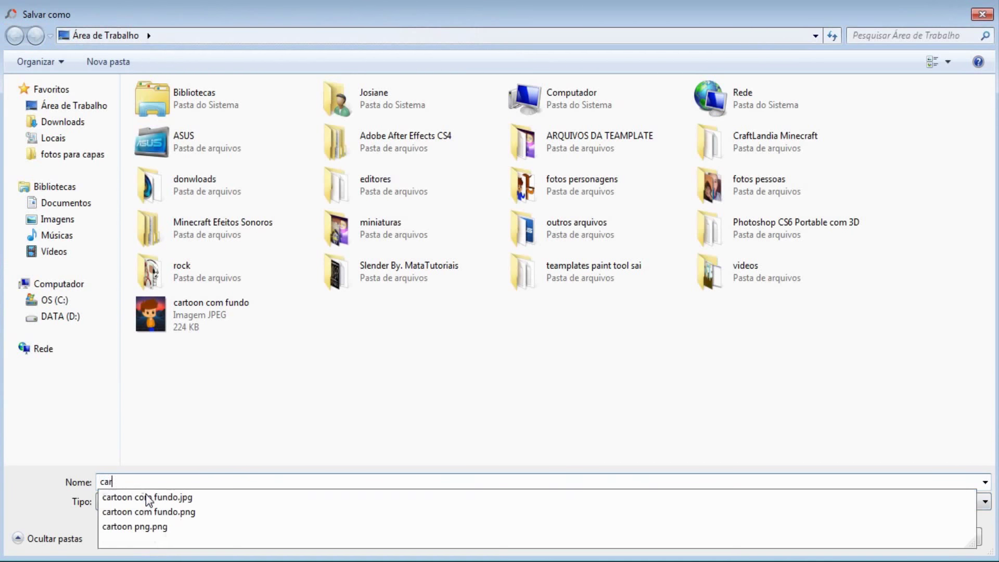
type("toon")
key("Return")
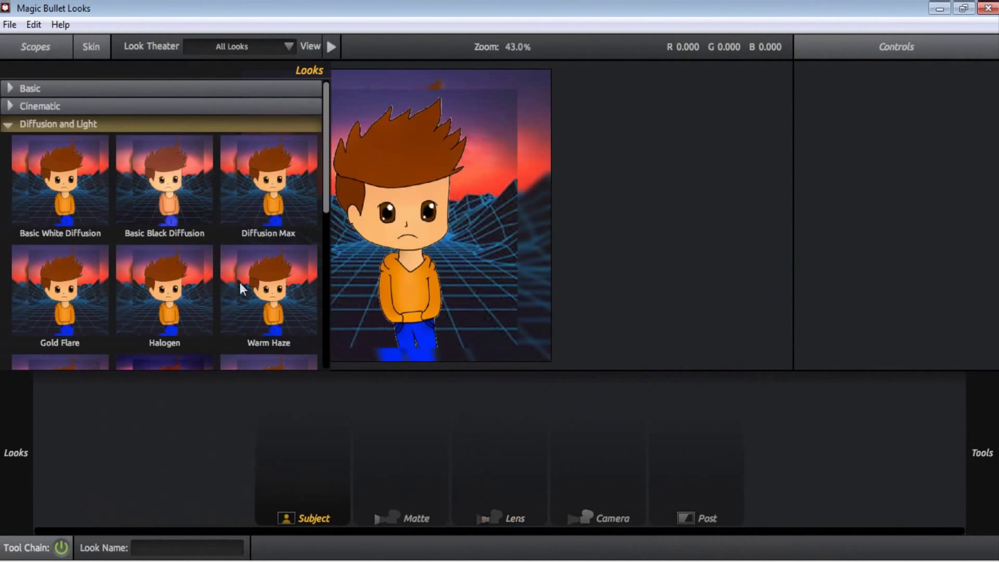
Apply the Halogen look and narrow its Spot Exposure ellipse, shifting it slightly right.
left_click(165, 292)
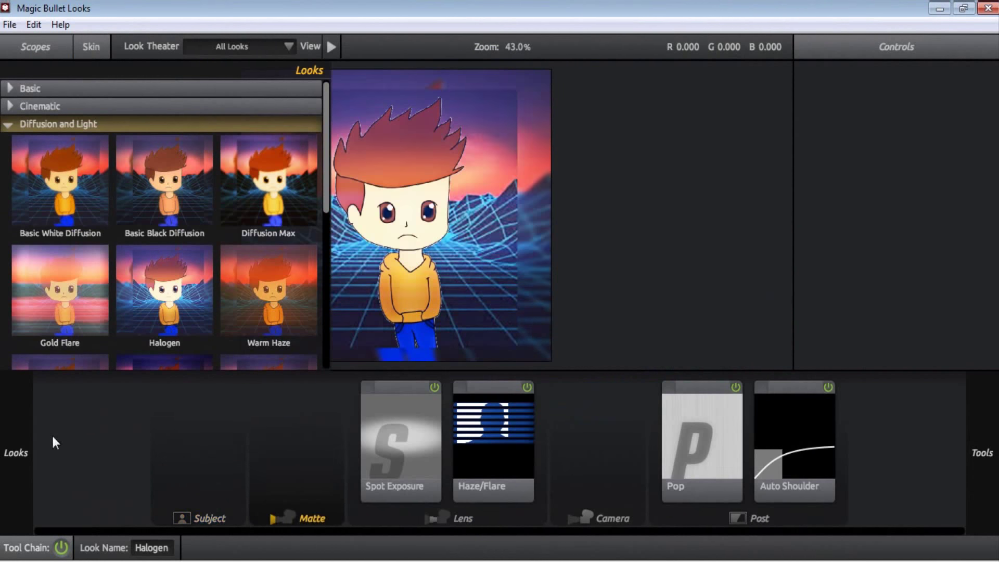
left_click(400, 449)
left_click_drag(663, 223, 512, 215)
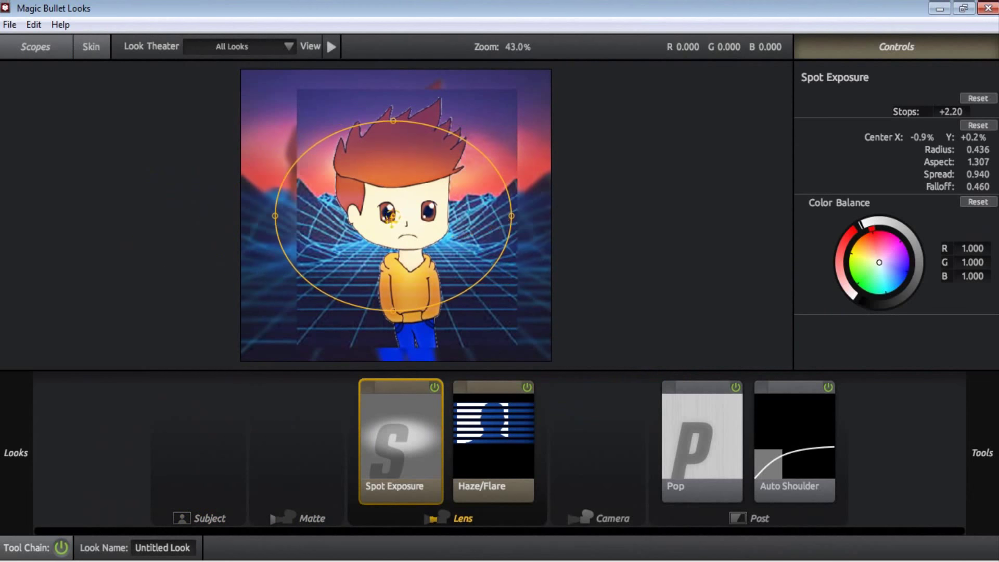
left_click_drag(400, 231, 411, 232)
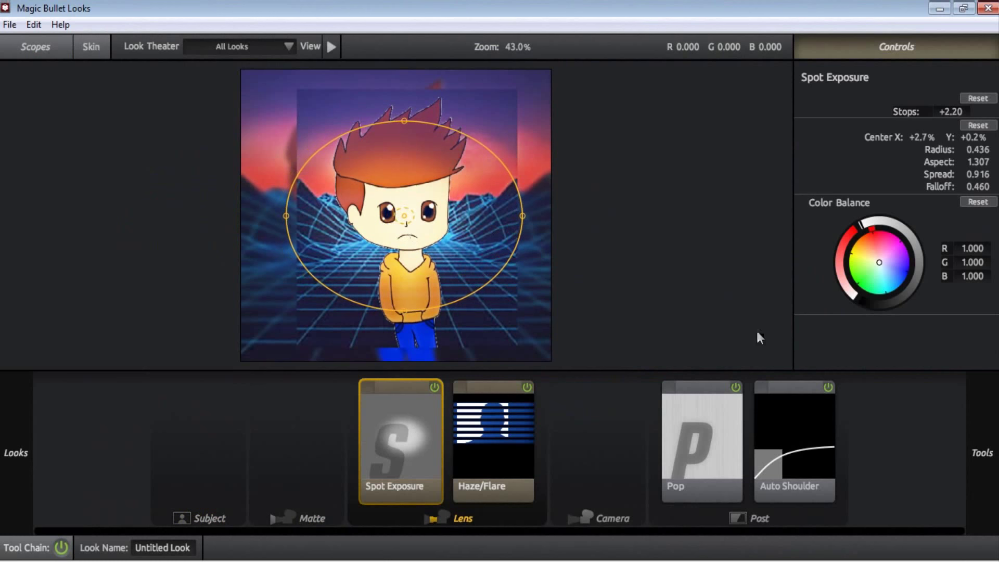
left_click(896, 268)
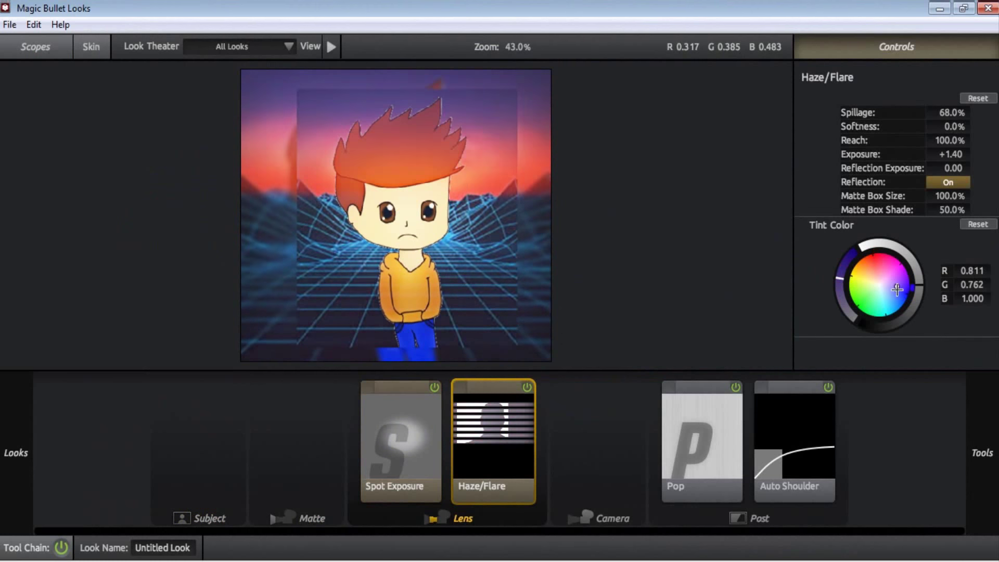
Add a Vignette to the lens chain and tighten its spread to darken the edges.
left_click(585, 463)
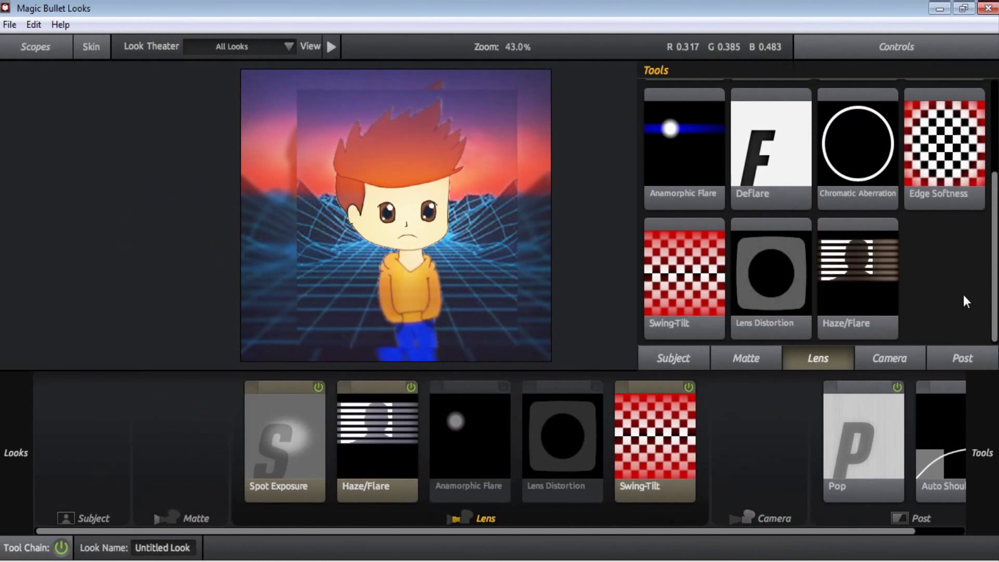
scroll(993, 235, "up", 1)
scroll(994, 236, "up", 1)
left_click_drag(942, 151, 711, 453)
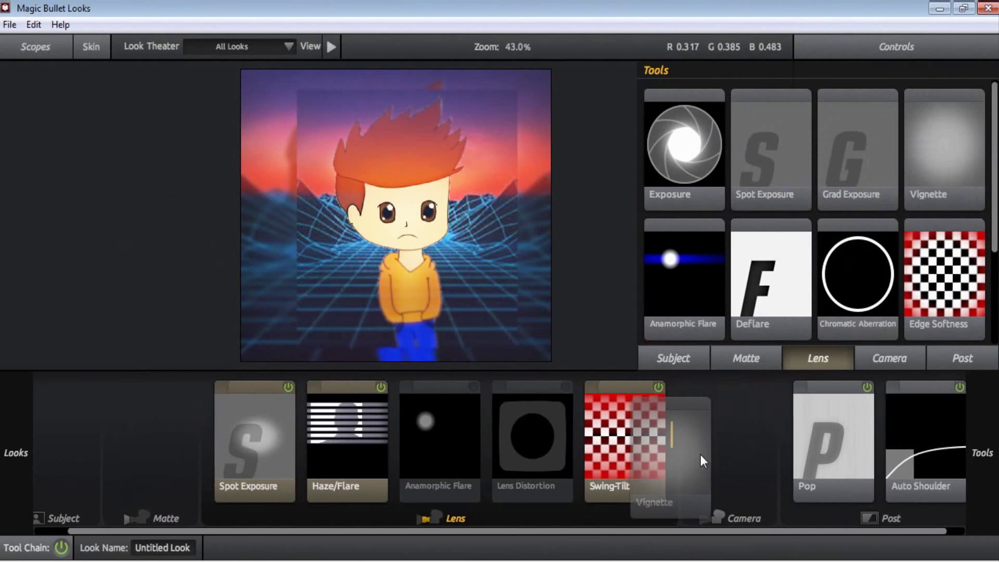
left_click_drag(453, 264, 445, 269)
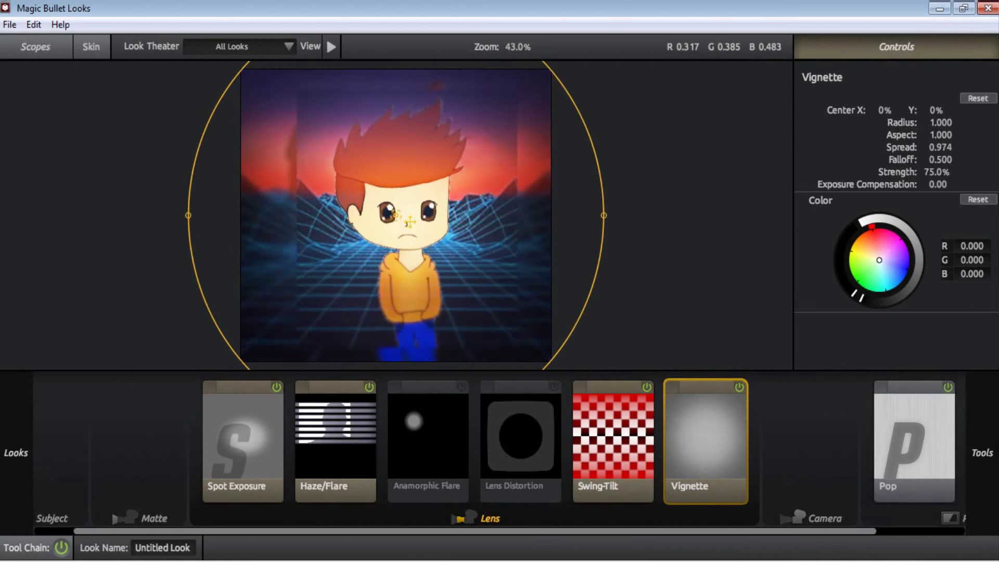